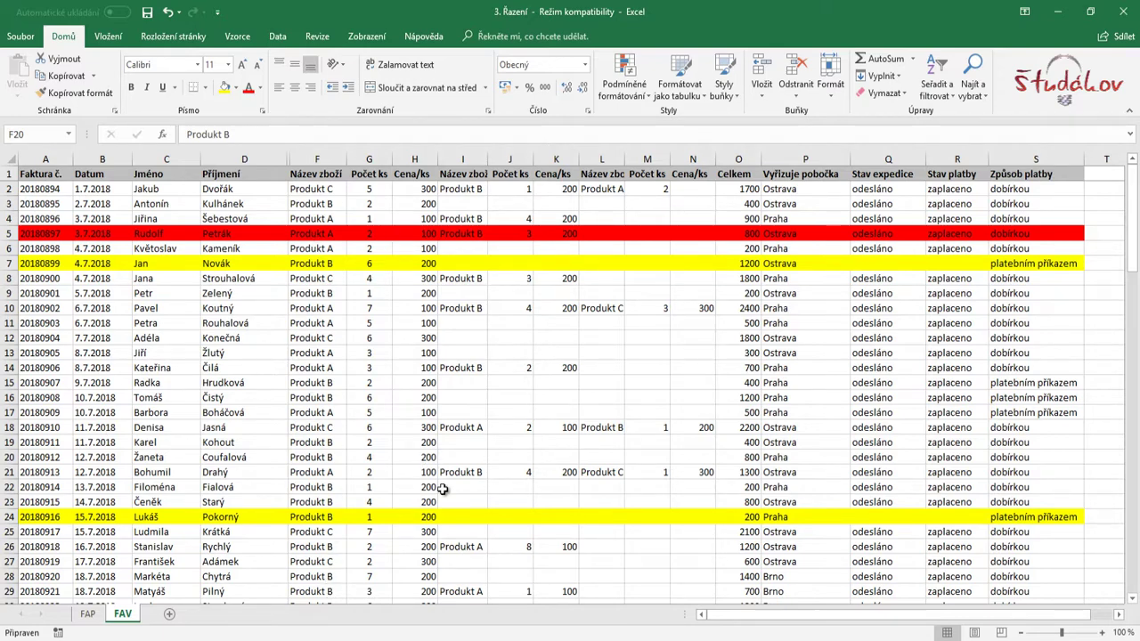
Scroll through the FAV invoice table to review its rows.
{"action": "scroll", "coordinate": [443, 489], "scroll_direction": "down", "scroll_amount": 3}
{"action": "scroll", "coordinate": [445, 503], "scroll_direction": "down", "scroll_amount": 6}
{"action": "scroll", "coordinate": [445, 503], "scroll_direction": "down", "scroll_amount": 3}
{"action": "scroll", "coordinate": [447, 501], "scroll_direction": "down", "scroll_amount": 8}
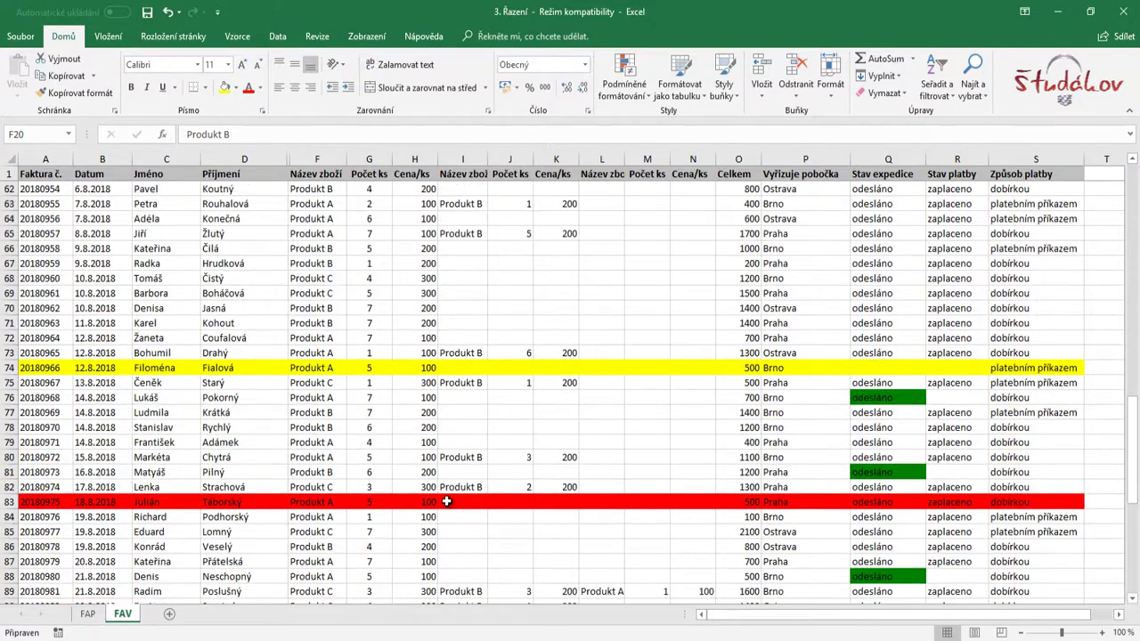
{"action": "scroll", "coordinate": [447, 502], "scroll_direction": "down", "scroll_amount": 7}
{"action": "scroll", "coordinate": [447, 501], "scroll_direction": "down", "scroll_amount": 3}
{"action": "scroll", "coordinate": [447, 501], "scroll_direction": "up", "scroll_amount": 5}
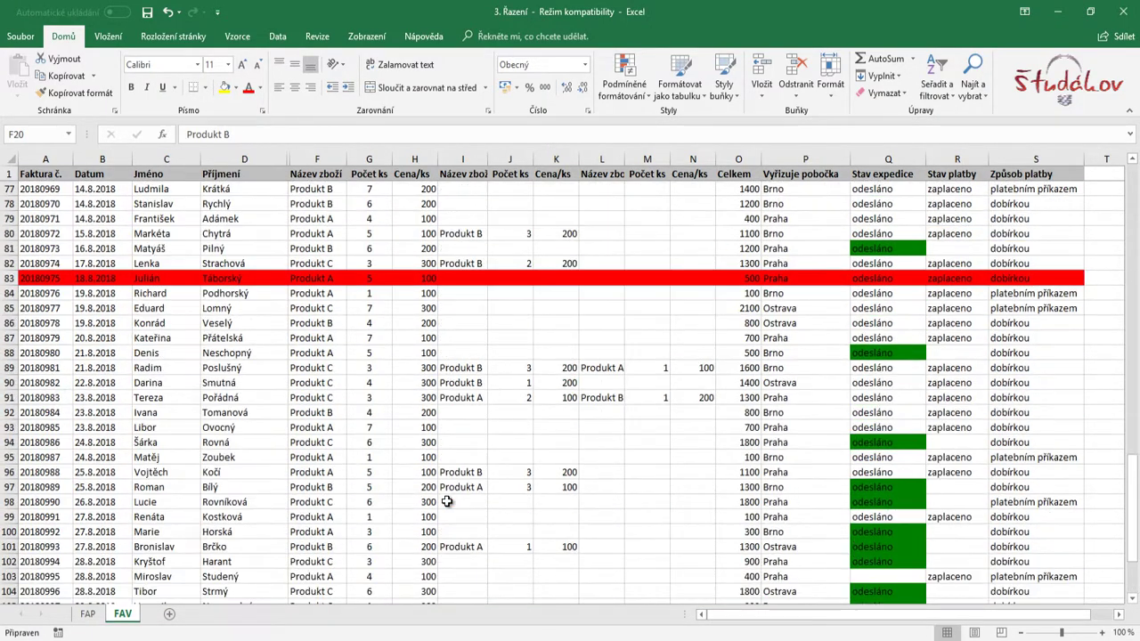
{"action": "scroll", "coordinate": [447, 501], "scroll_direction": "up", "scroll_amount": 10}
{"action": "scroll", "coordinate": [447, 502], "scroll_direction": "up", "scroll_amount": 5}
{"action": "scroll", "coordinate": [447, 502], "scroll_direction": "up", "scroll_amount": 5}
{"action": "scroll", "coordinate": [447, 501], "scroll_direction": "up", "scroll_amount": 5}
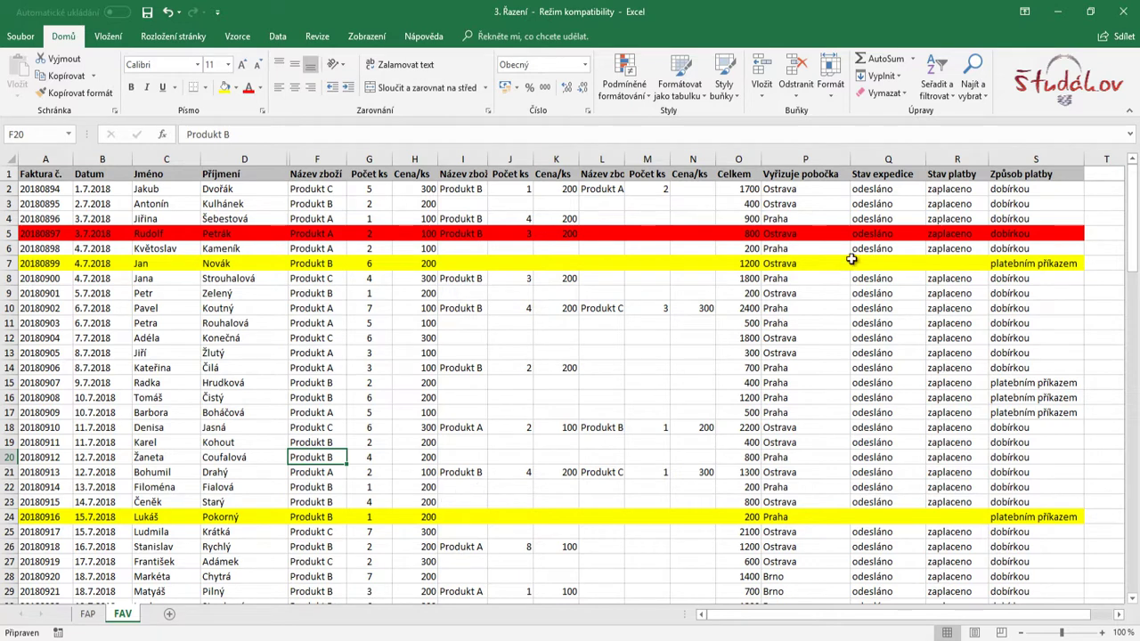
Sort the table by Vyřizuje pobočka A→Z, then reverse it Z→A.
{"action": "left_click", "coordinate": [807, 175]}
{"action": "left_click", "coordinate": [812, 292]}
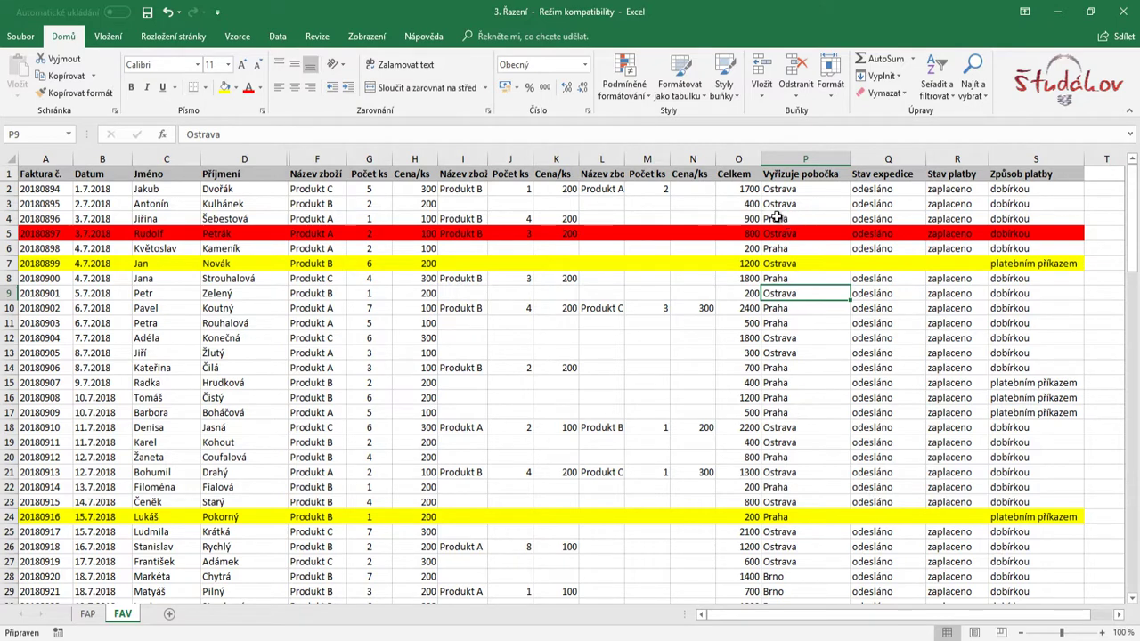
{"action": "left_click", "coordinate": [287, 37]}
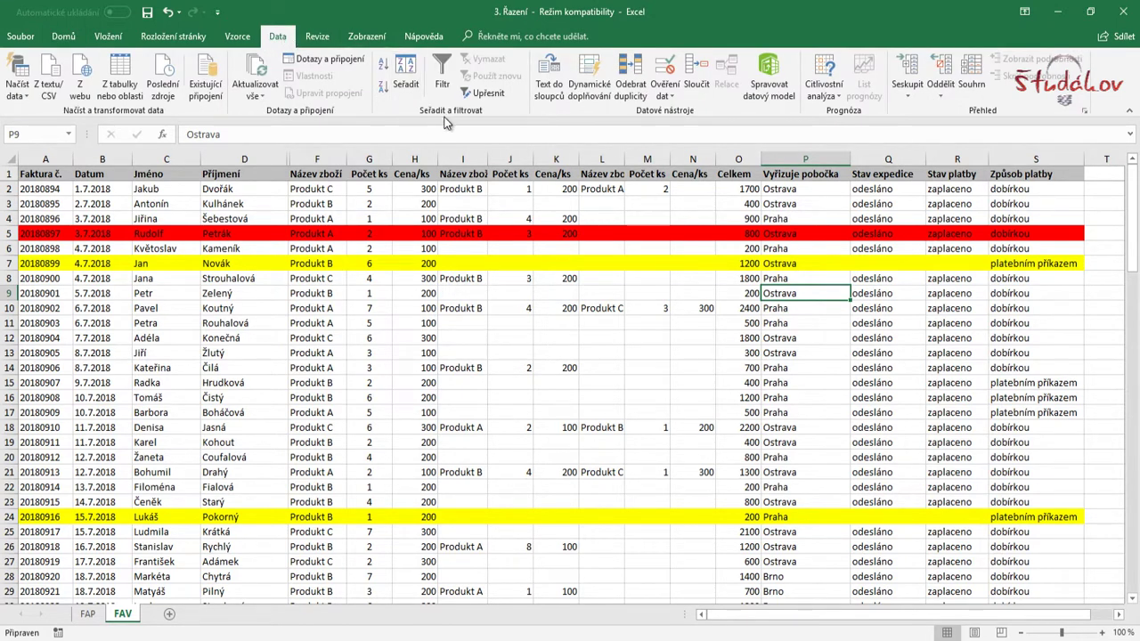
{"action": "left_click", "coordinate": [381, 67]}
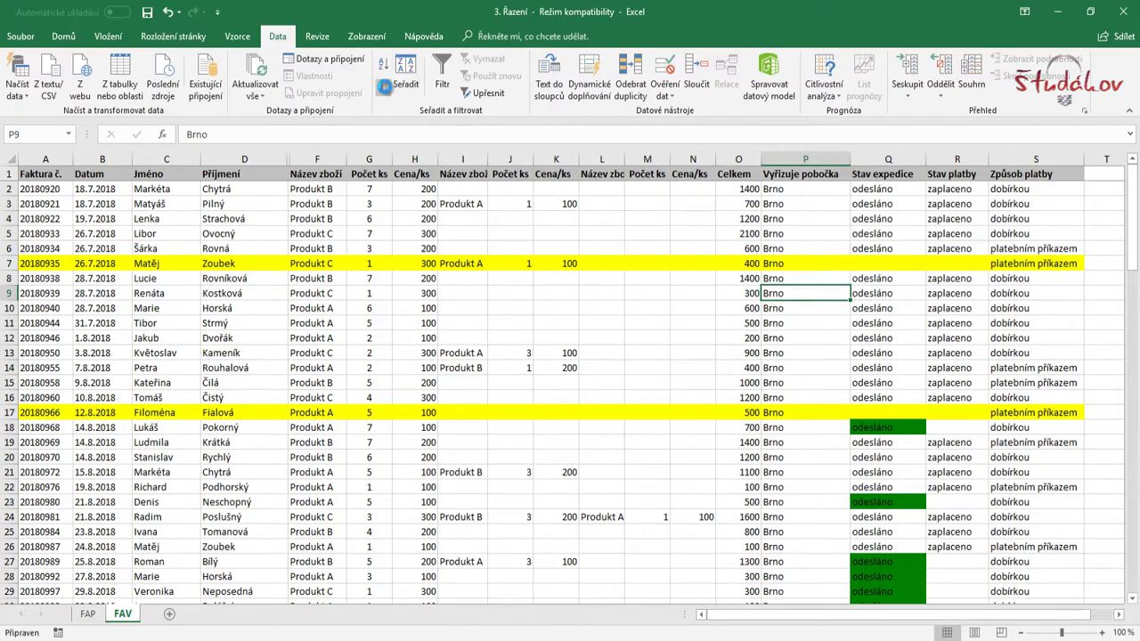
{"action": "left_click", "coordinate": [384, 90]}
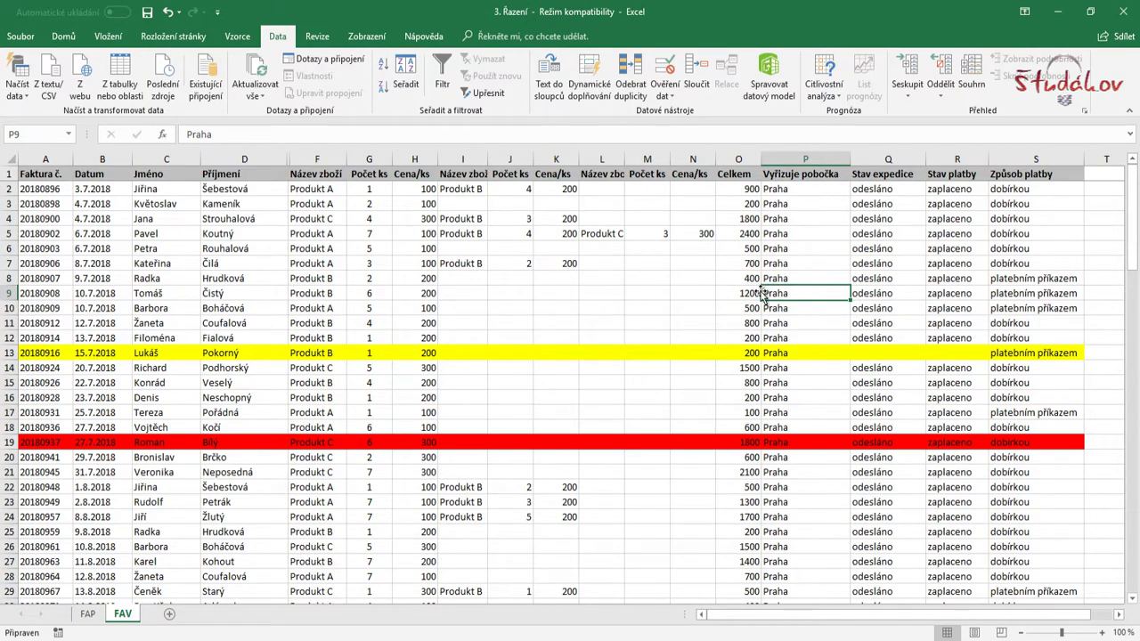
Scroll through the sorted table and select a Praha cell in column P.
{"action": "scroll", "coordinate": [815, 487], "scroll_direction": "down", "scroll_amount": 6}
{"action": "scroll", "coordinate": [815, 486], "scroll_direction": "down", "scroll_amount": 5}
{"action": "scroll", "coordinate": [815, 486], "scroll_direction": "down", "scroll_amount": 6}
{"action": "scroll", "coordinate": [815, 486], "scroll_direction": "down", "scroll_amount": 6}
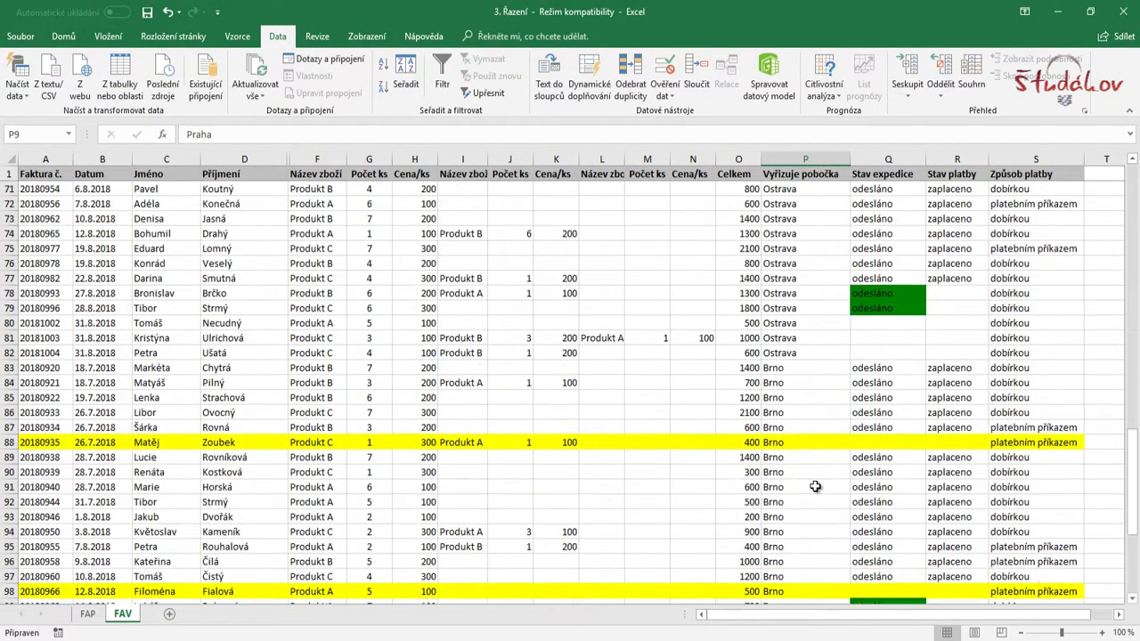
{"action": "scroll", "coordinate": [815, 486], "scroll_direction": "down", "scroll_amount": 3}
{"action": "scroll", "coordinate": [815, 486], "scroll_direction": "up", "scroll_amount": 5}
{"action": "scroll", "coordinate": [815, 487], "scroll_direction": "up", "scroll_amount": 10}
{"action": "scroll", "coordinate": [815, 486], "scroll_direction": "up", "scroll_amount": 9}
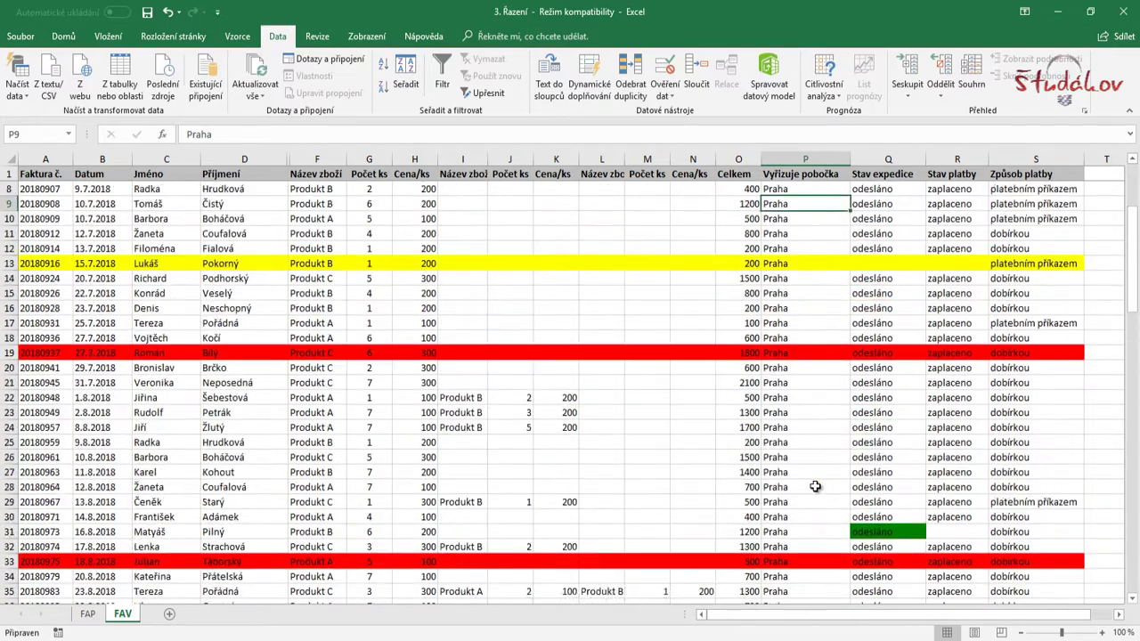
{"action": "scroll", "coordinate": [815, 486], "scroll_direction": "up", "scroll_amount": 2}
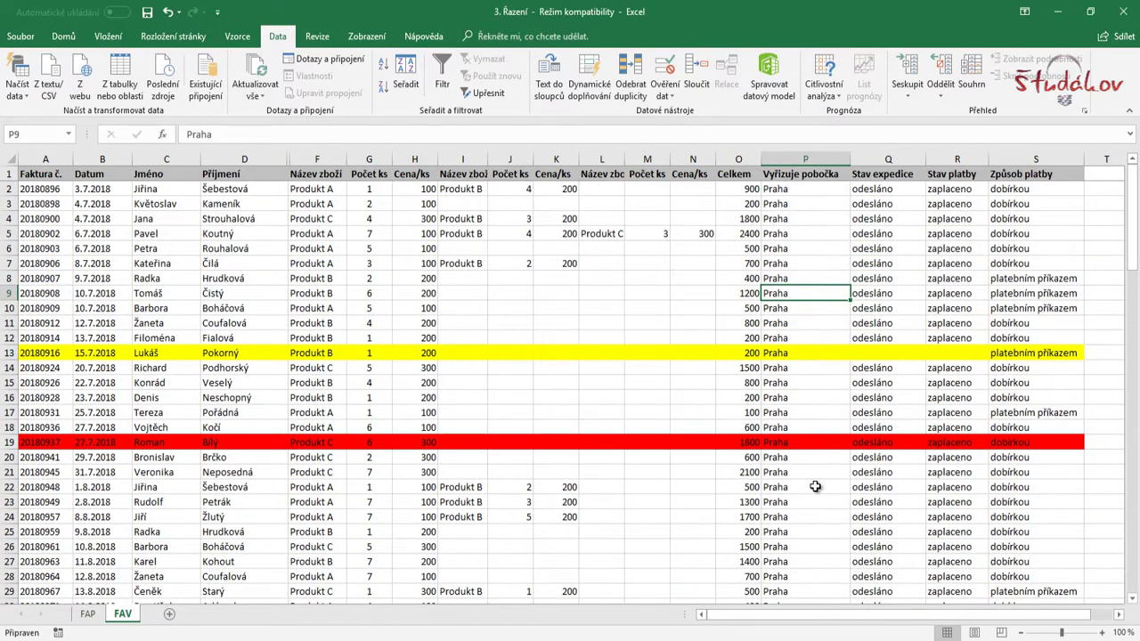
{"action": "left_click", "coordinate": [796, 249]}
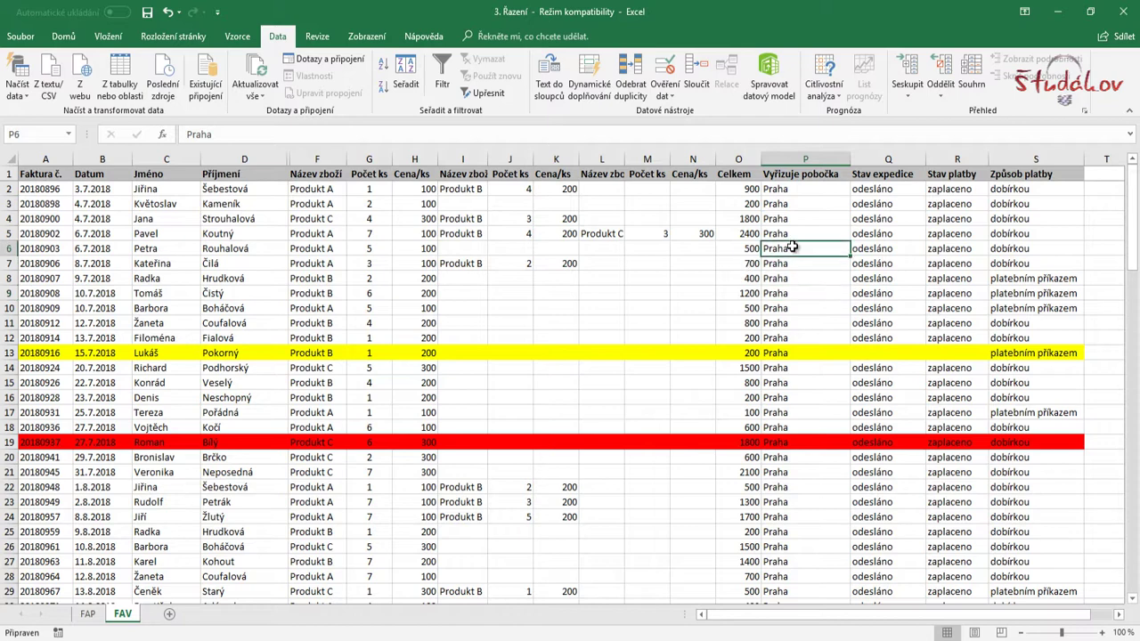
{"action": "left_click", "coordinate": [796, 264]}
{"action": "left_click", "coordinate": [789, 338]}
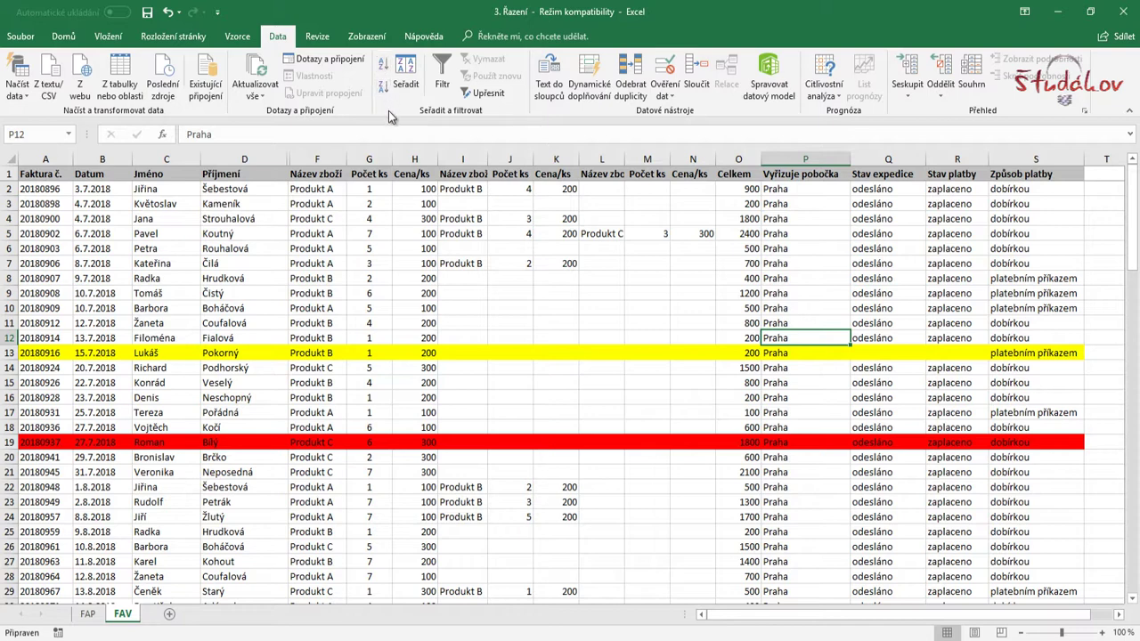
Sort the table ascending by Faktura č., then select two product cells in column F.
{"action": "left_click", "coordinate": [47, 274]}
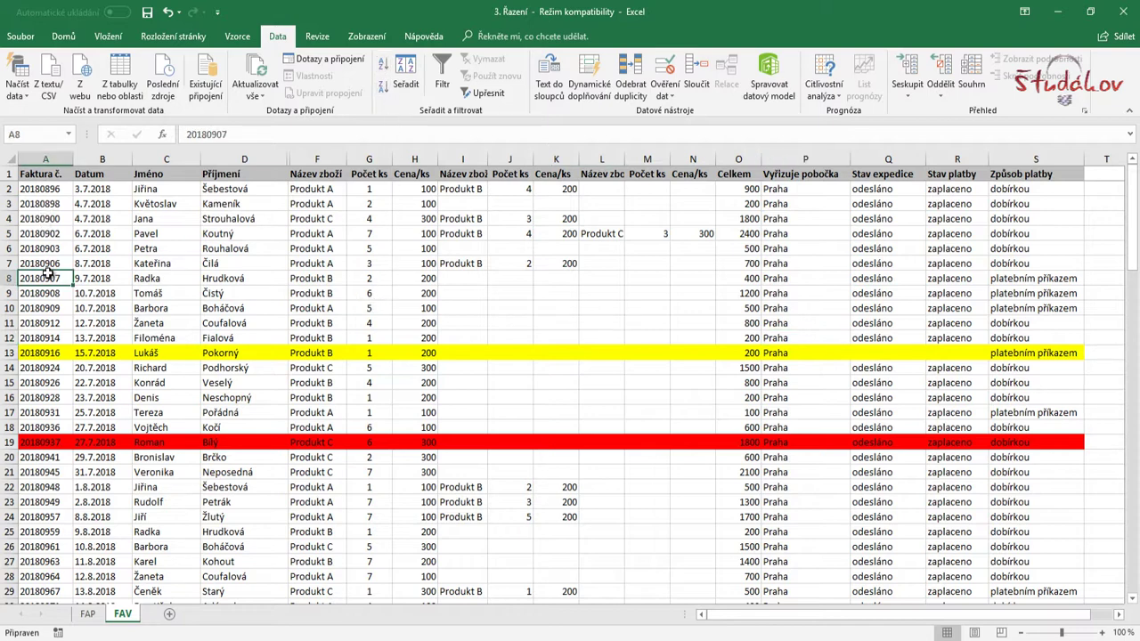
{"action": "left_click", "coordinate": [383, 69]}
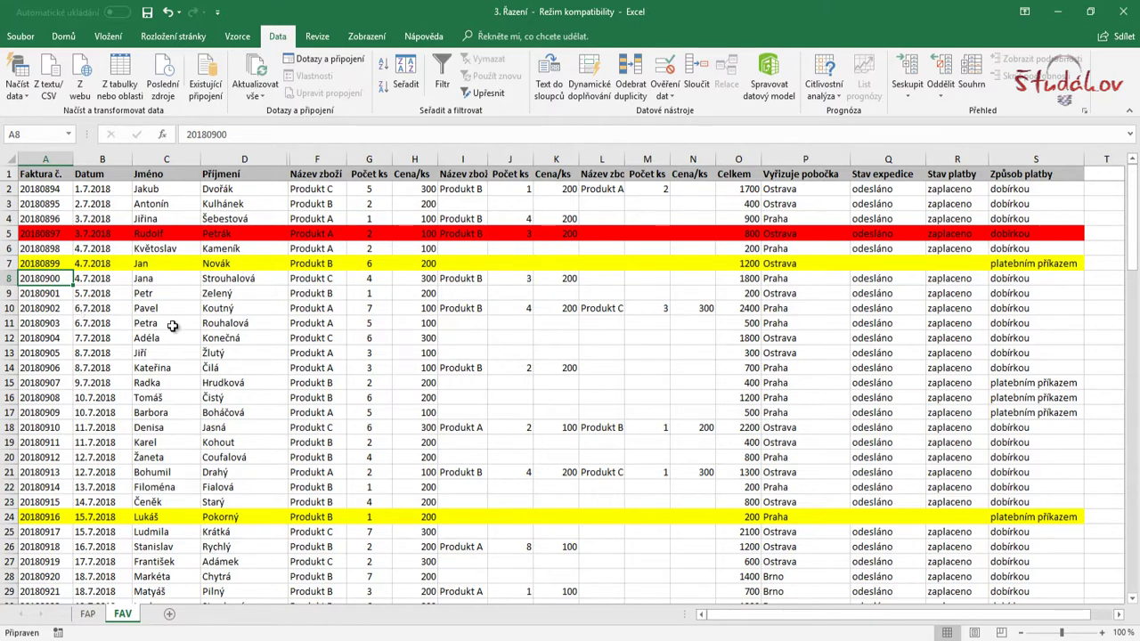
{"action": "left_click_drag", "start_coordinate": [326, 354], "coordinate": [354, 374]}
From a table cell, bring up the Sort dialog and make Vyřizuje pobočka the first sort column.
{"action": "left_click", "coordinate": [588, 341]}
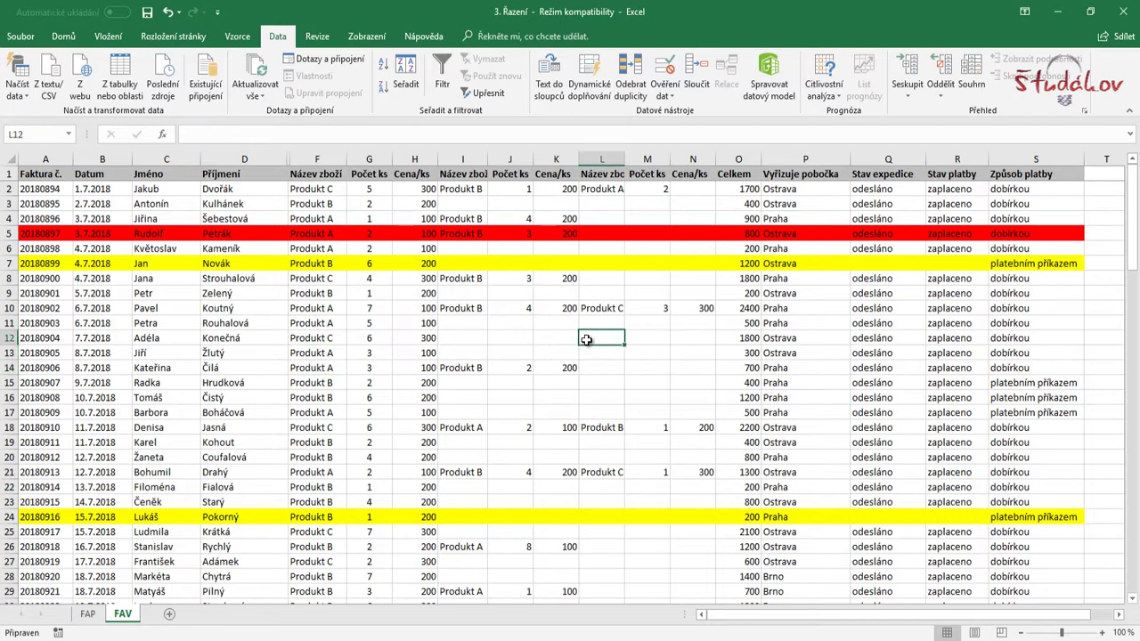
{"action": "left_click", "coordinate": [564, 317]}
{"action": "left_click", "coordinate": [337, 322]}
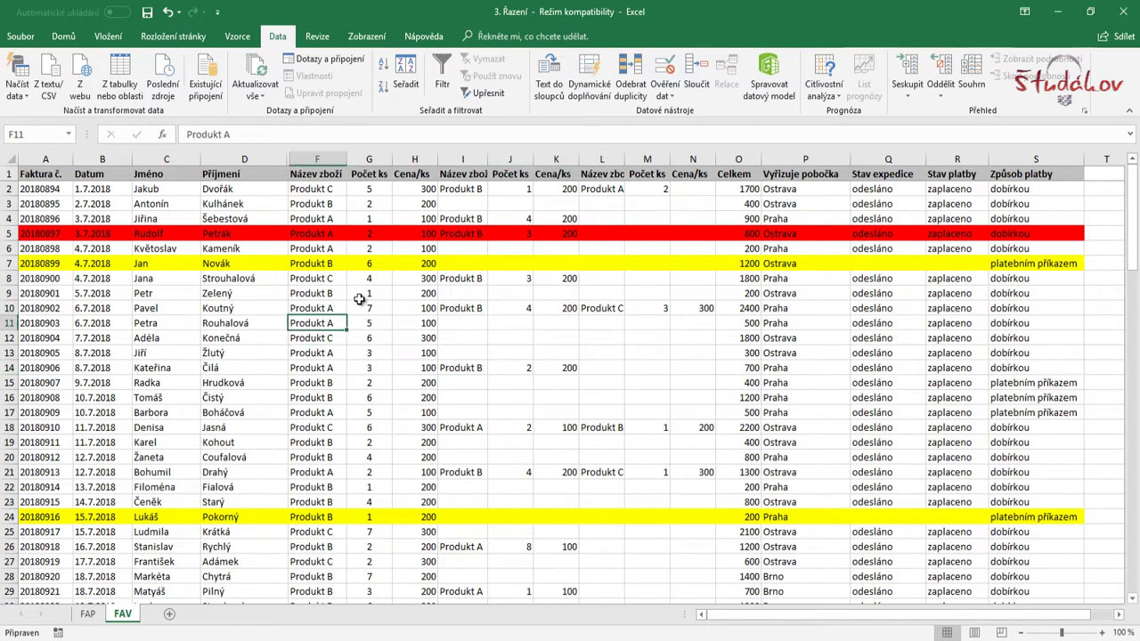
{"action": "left_click", "coordinate": [423, 89]}
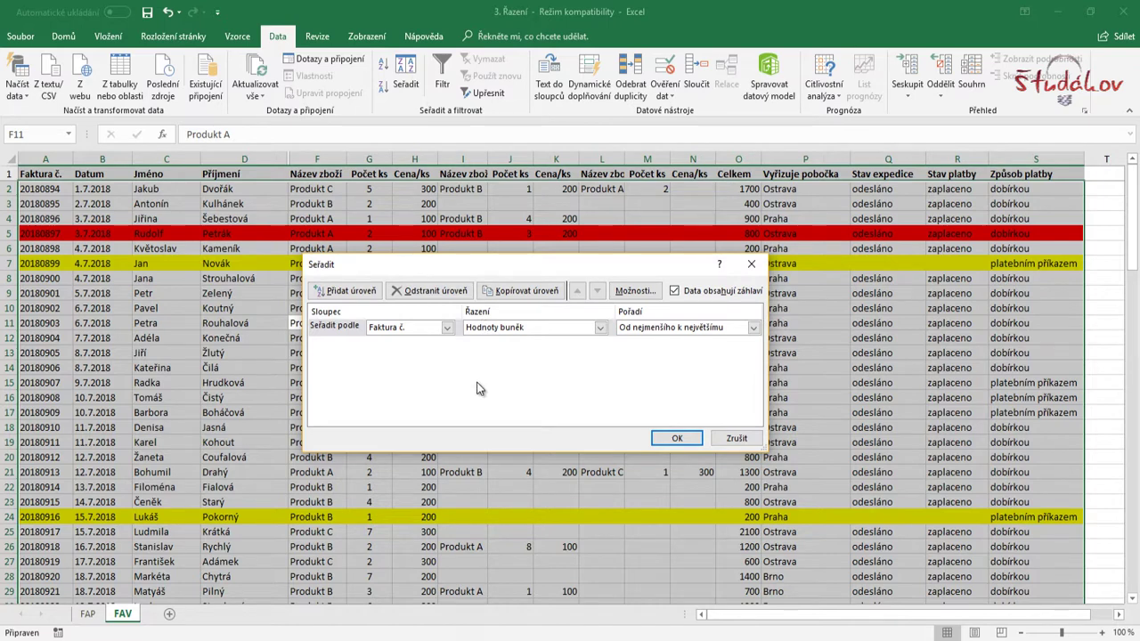
{"action": "left_click", "coordinate": [449, 329]}
{"action": "scroll", "coordinate": [414, 401], "scroll_direction": "down", "scroll_amount": 2}
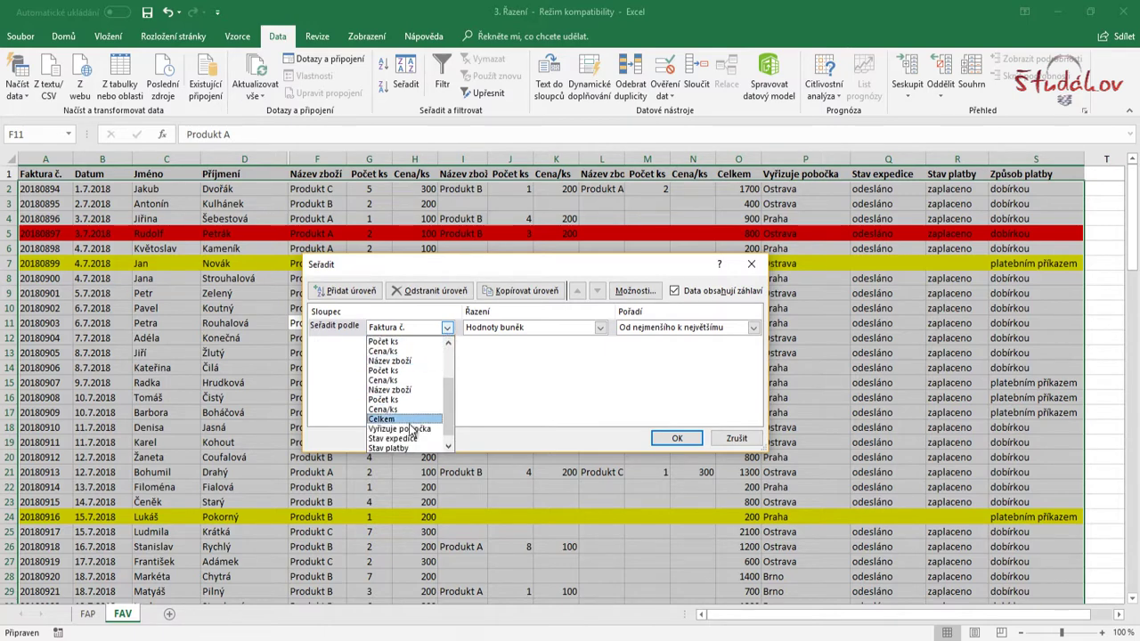
{"action": "left_click", "coordinate": [408, 426]}
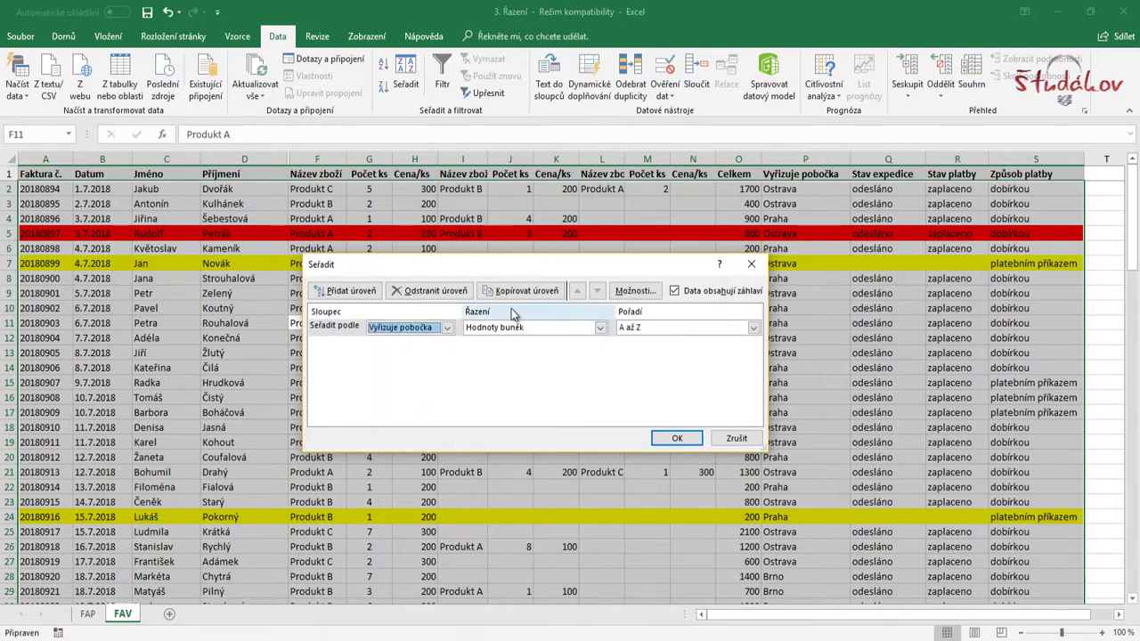
Keep sorting on cell values A to Z, add a Datum level oldest to newest, and apply.
{"action": "left_click", "coordinate": [601, 328]}
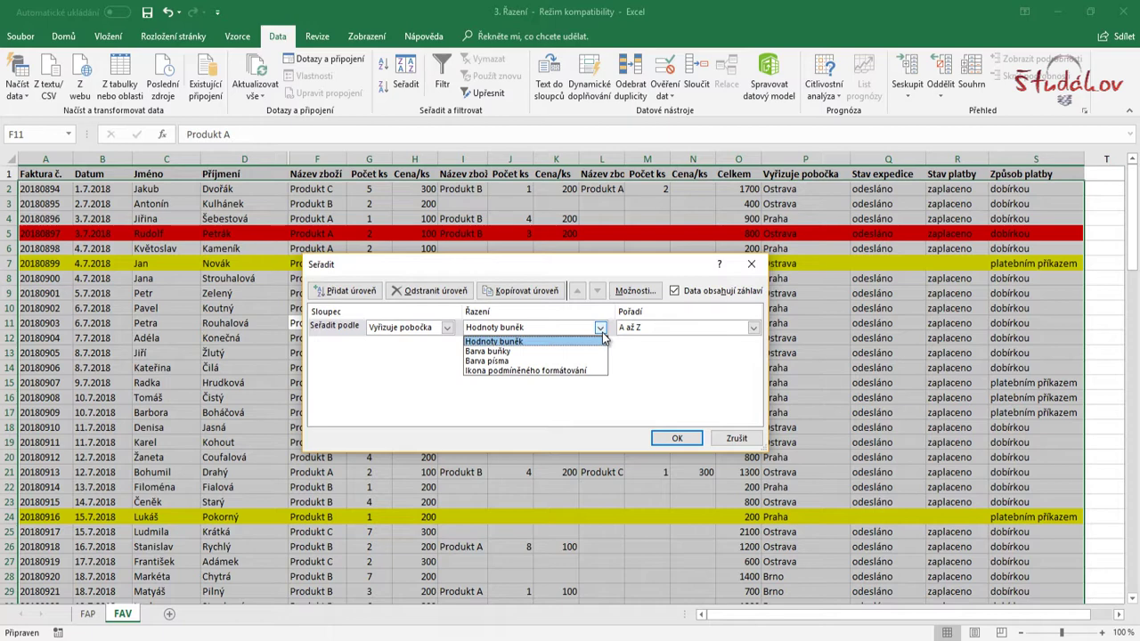
{"action": "left_click", "coordinate": [602, 329]}
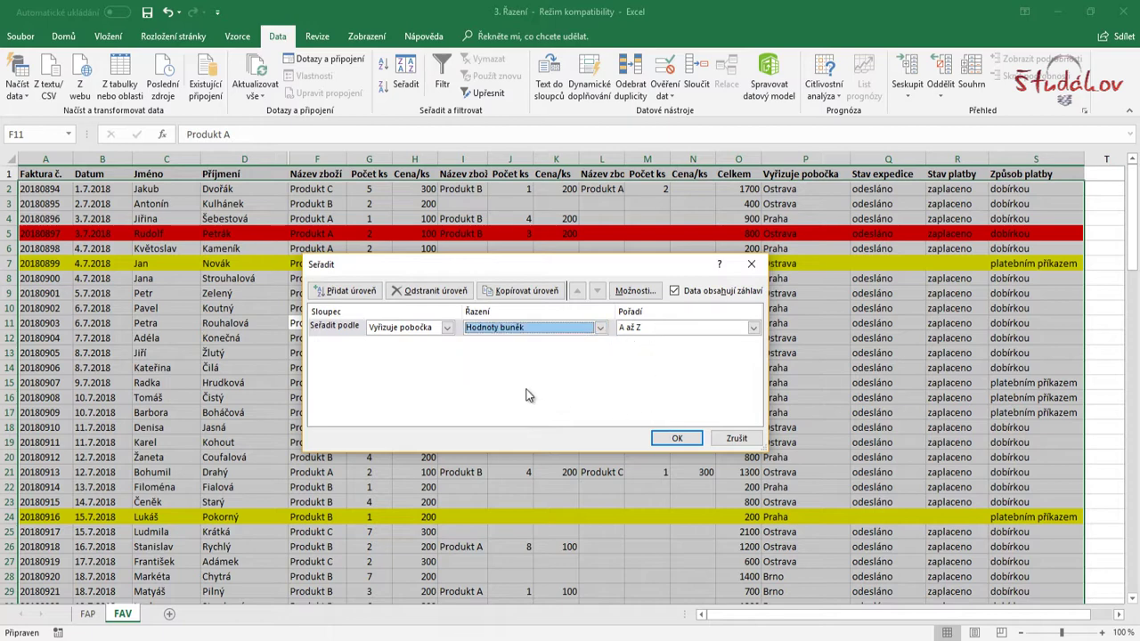
{"action": "left_click", "coordinate": [354, 296]}
{"action": "left_click", "coordinate": [354, 296]}
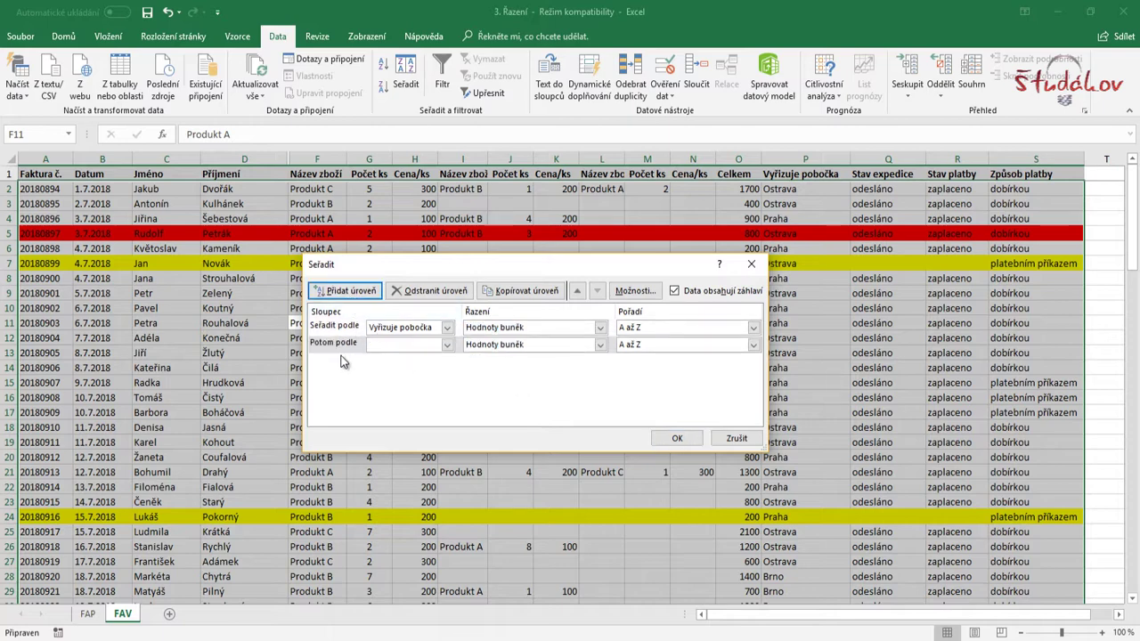
{"action": "left_click", "coordinate": [447, 346]}
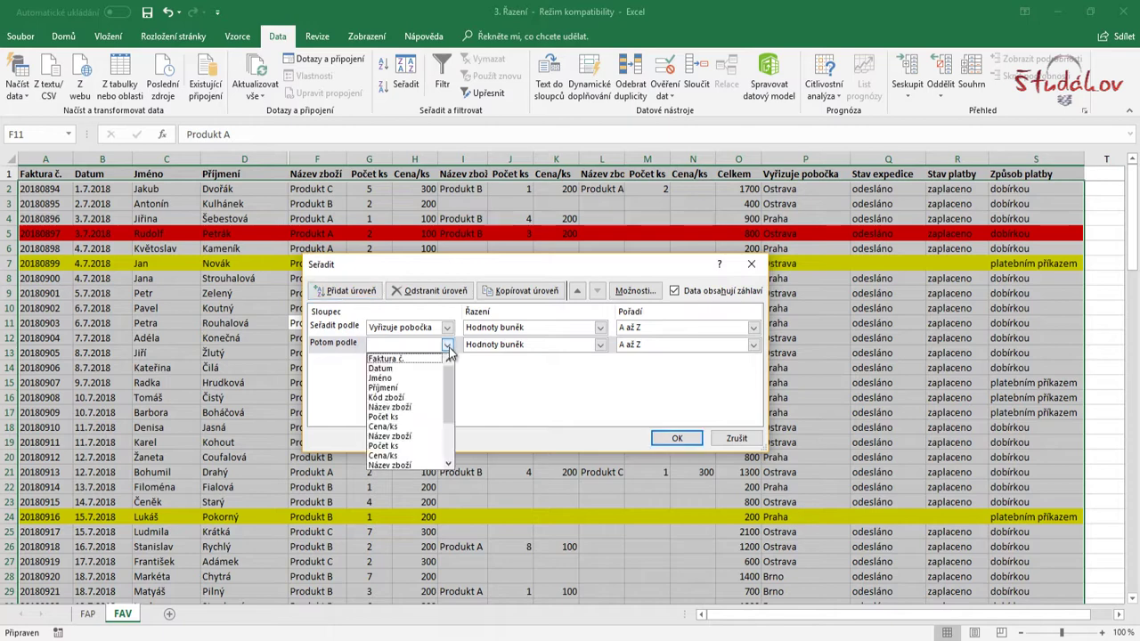
{"action": "left_click", "coordinate": [382, 369]}
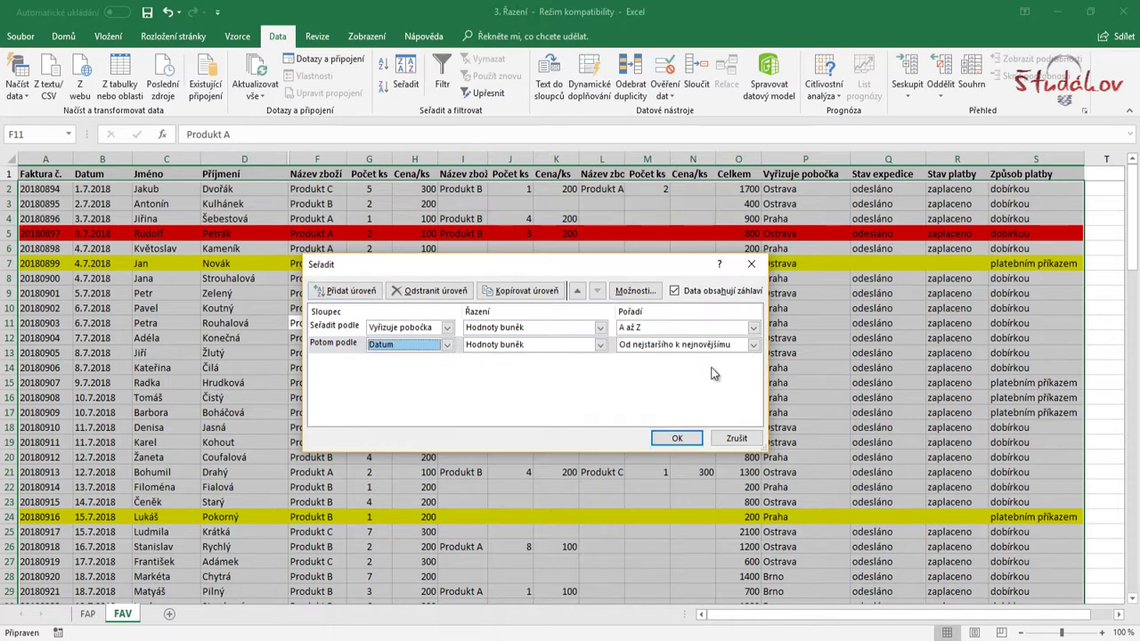
{"action": "left_click", "coordinate": [677, 439]}
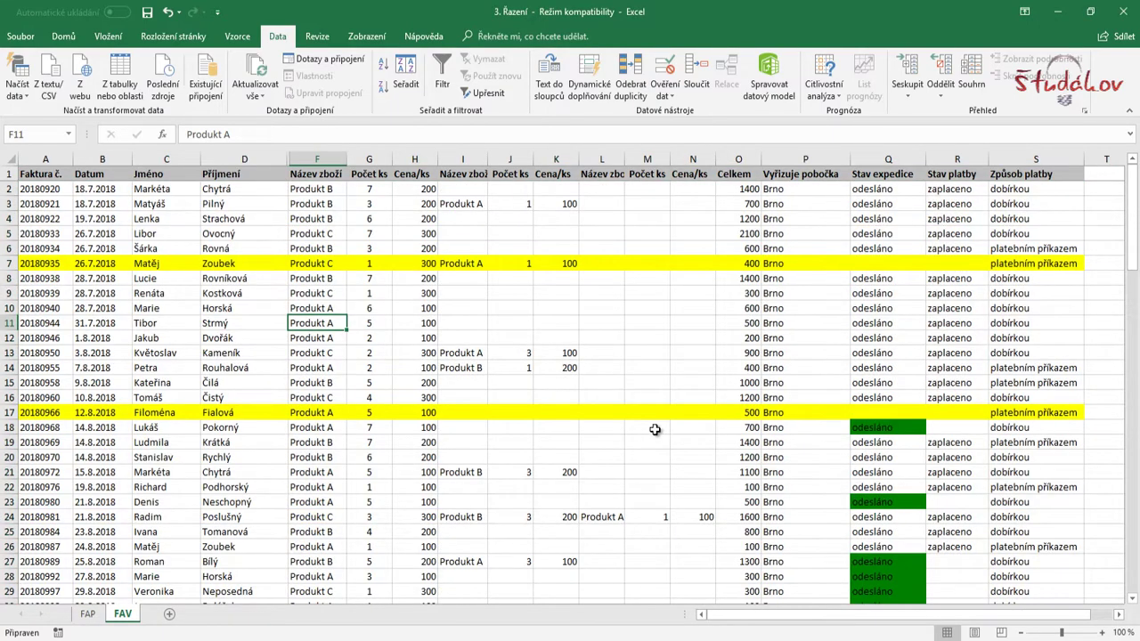
{"action": "scroll", "coordinate": [787, 436], "scroll_direction": "down", "scroll_amount": 1}
{"action": "scroll", "coordinate": [787, 435], "scroll_direction": "down", "scroll_amount": 4}
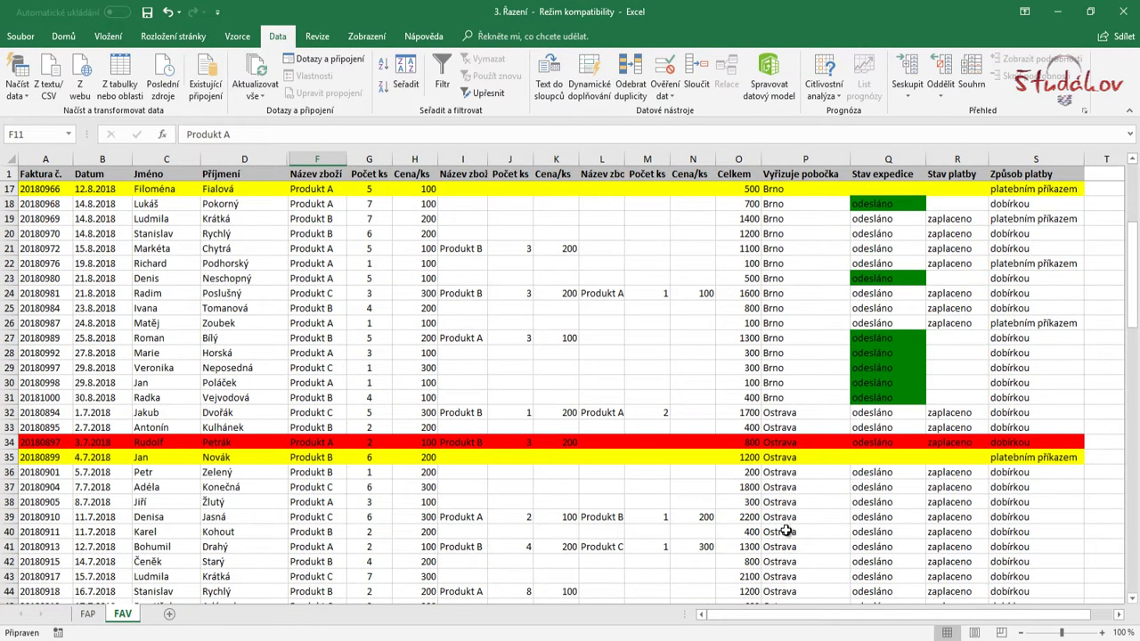
{"action": "scroll", "coordinate": [788, 514], "scroll_direction": "up", "scroll_amount": 5}
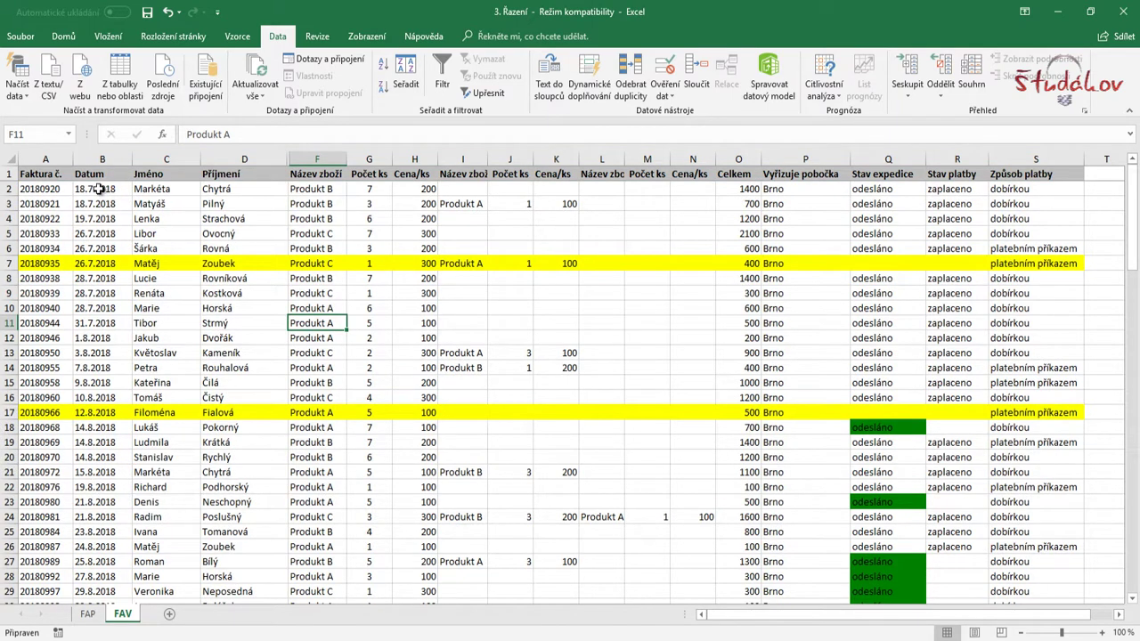
{"action": "scroll", "coordinate": [106, 464], "scroll_direction": "down", "scroll_amount": 3}
{"action": "left_click", "coordinate": [99, 488]}
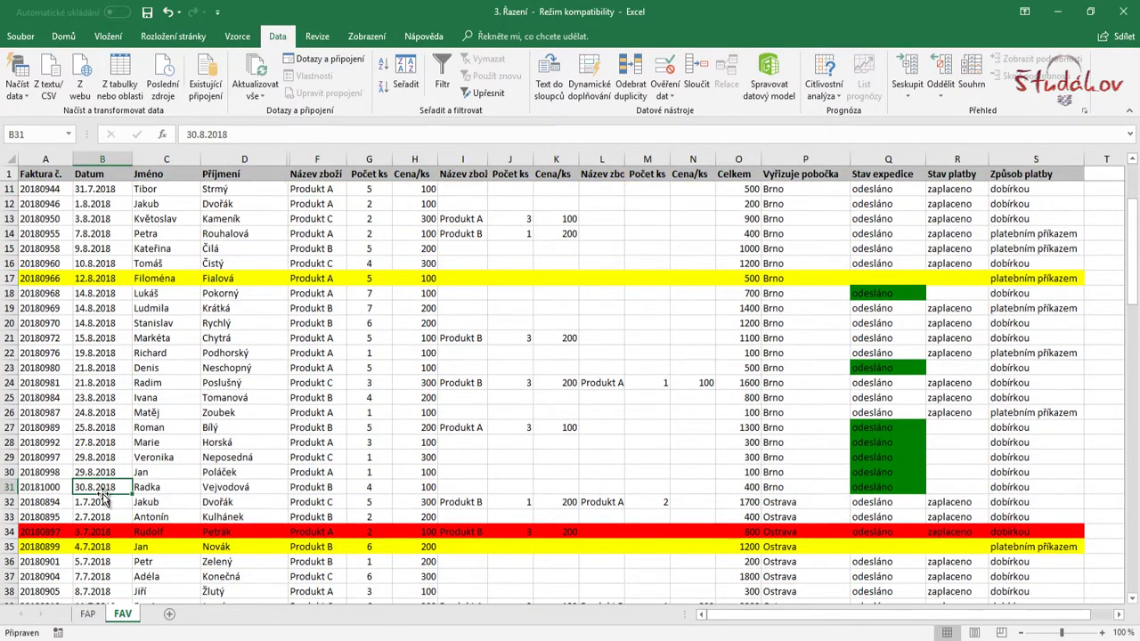
{"action": "scroll", "coordinate": [104, 499], "scroll_direction": "down", "scroll_amount": 3}
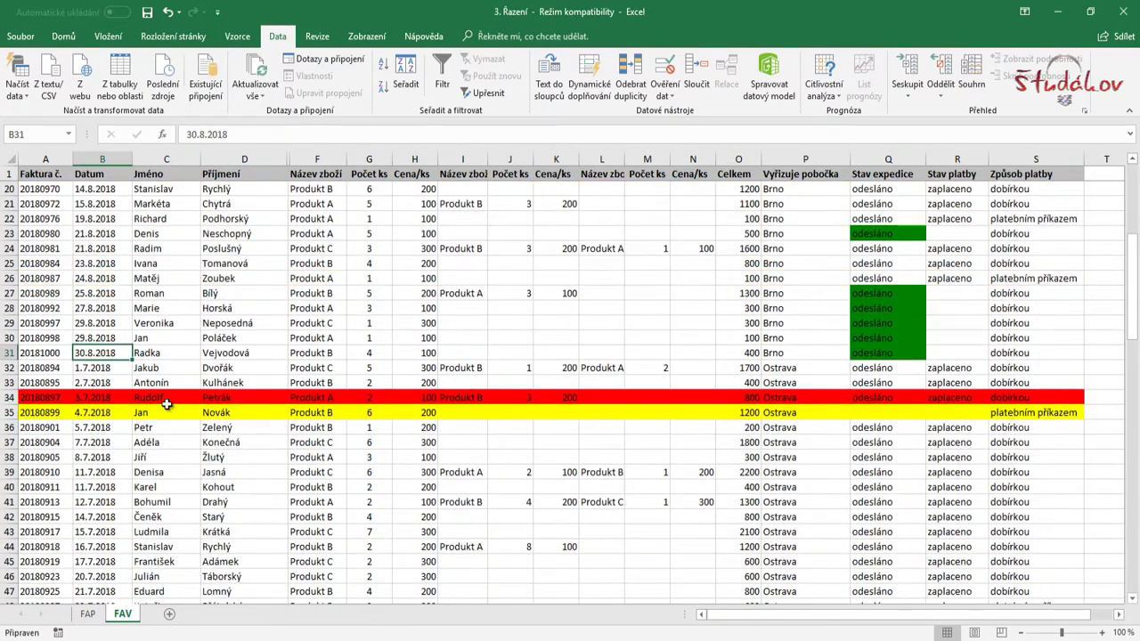
{"action": "left_click", "coordinate": [89, 368]}
{"action": "scroll", "coordinate": [93, 401], "scroll_direction": "down", "scroll_amount": 3}
{"action": "scroll", "coordinate": [93, 414], "scroll_direction": "down", "scroll_amount": 4}
{"action": "scroll", "coordinate": [95, 427], "scroll_direction": "down", "scroll_amount": 3}
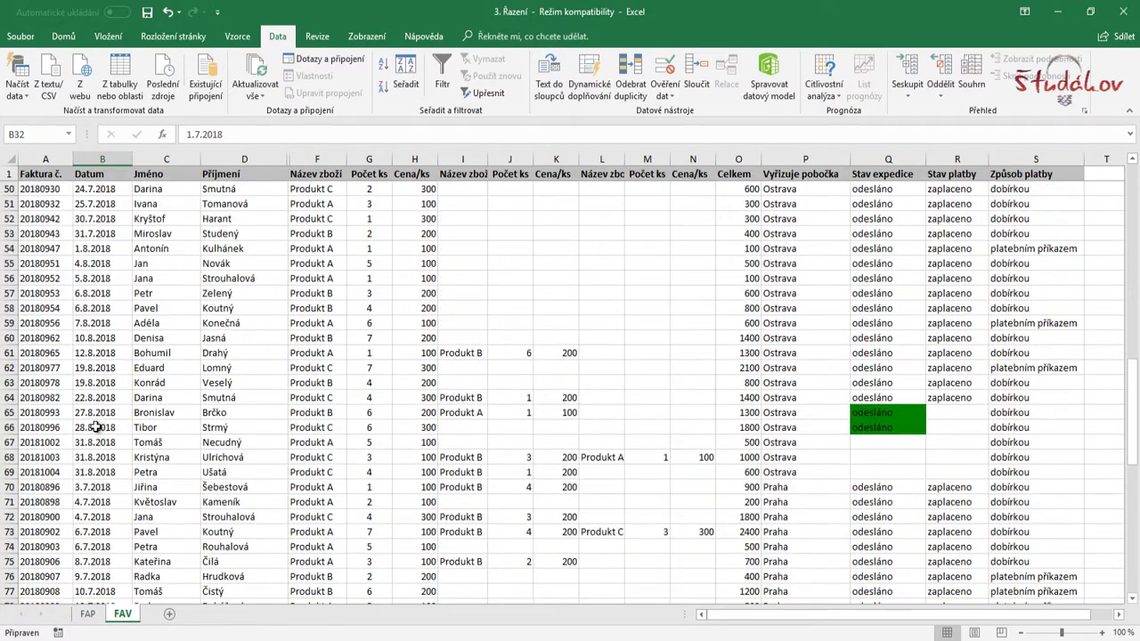
{"action": "left_click", "coordinate": [95, 472]}
{"action": "scroll", "coordinate": [94, 466], "scroll_direction": "down", "scroll_amount": 2}
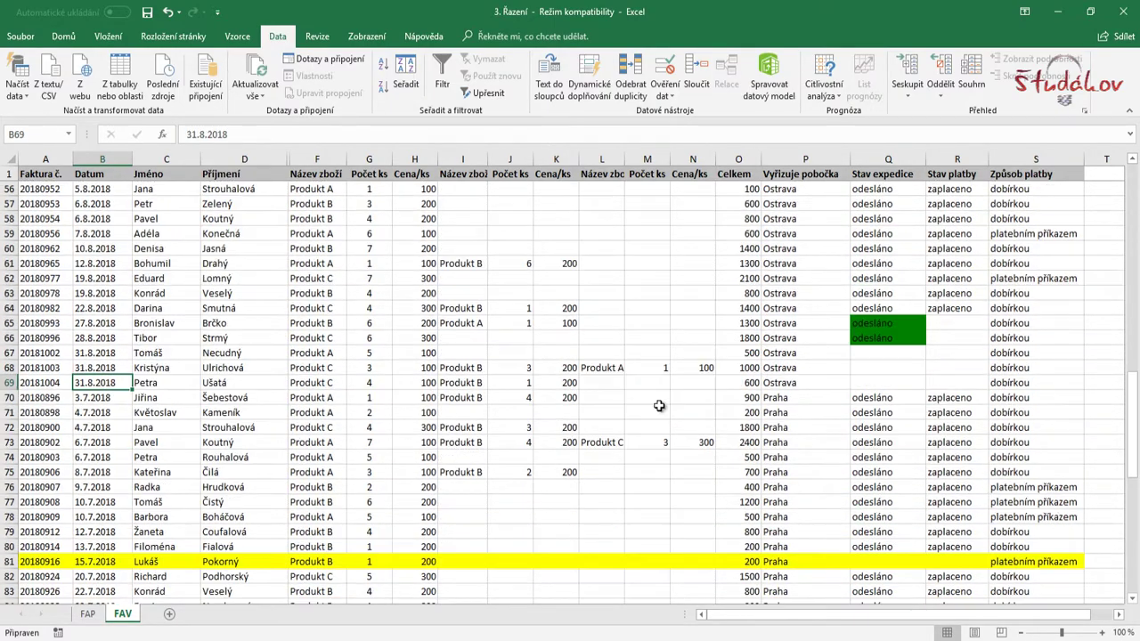
{"action": "left_click", "coordinate": [103, 398]}
{"action": "scroll", "coordinate": [107, 414], "scroll_direction": "down", "scroll_amount": 2}
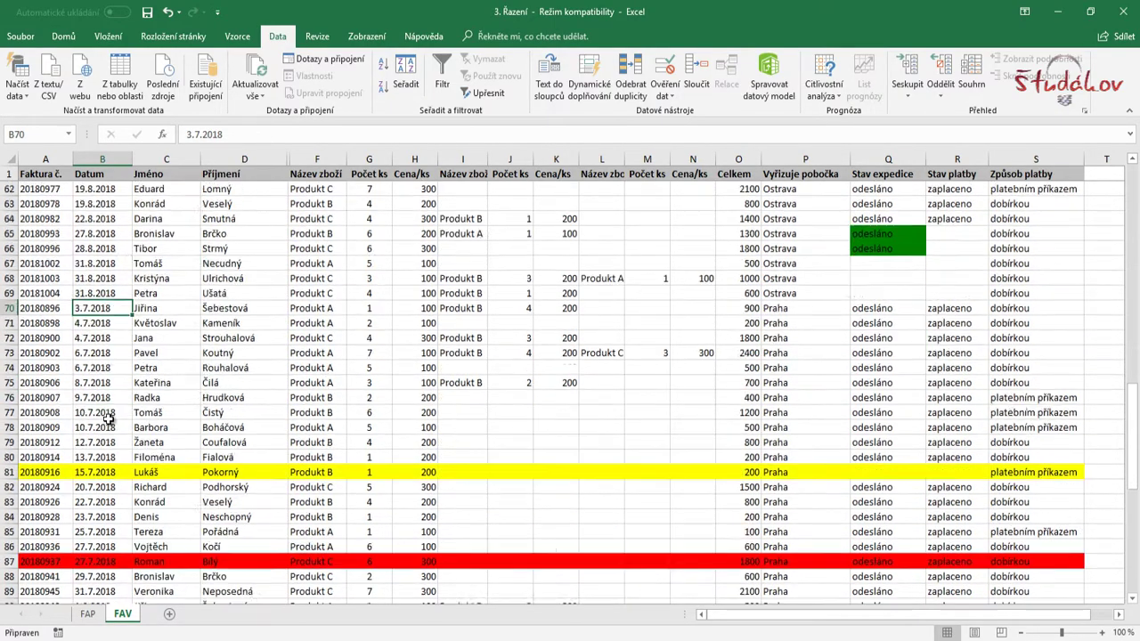
{"action": "scroll", "coordinate": [107, 423], "scroll_direction": "down", "scroll_amount": 5}
{"action": "scroll", "coordinate": [111, 445], "scroll_direction": "down", "scroll_amount": 5}
{"action": "left_click", "coordinate": [109, 486]}
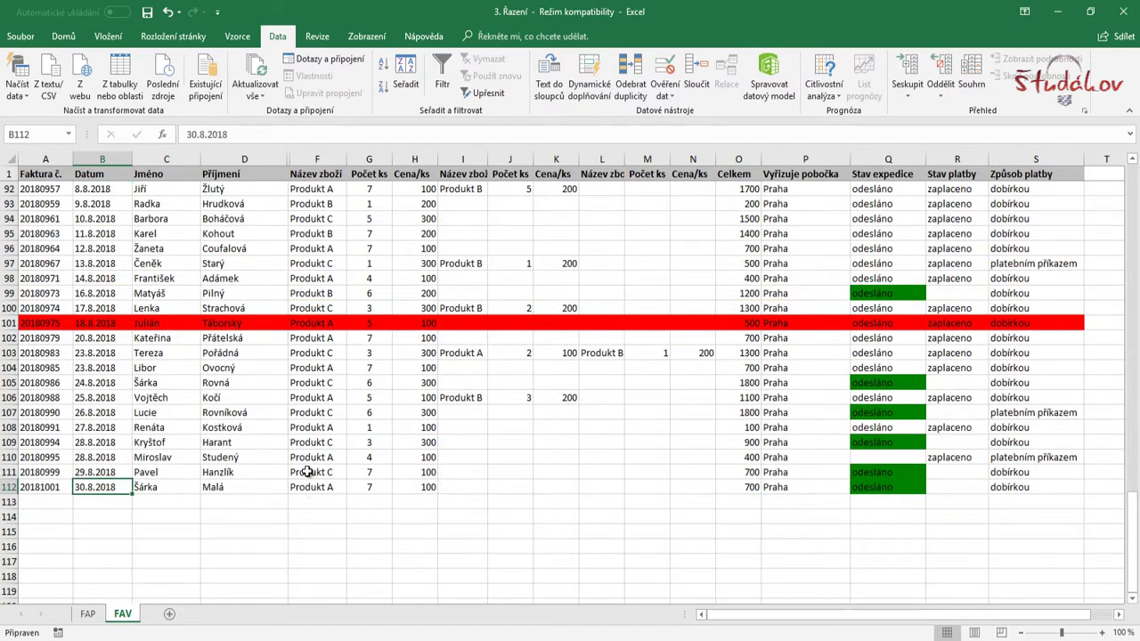
{"action": "left_click", "coordinate": [42, 233]}
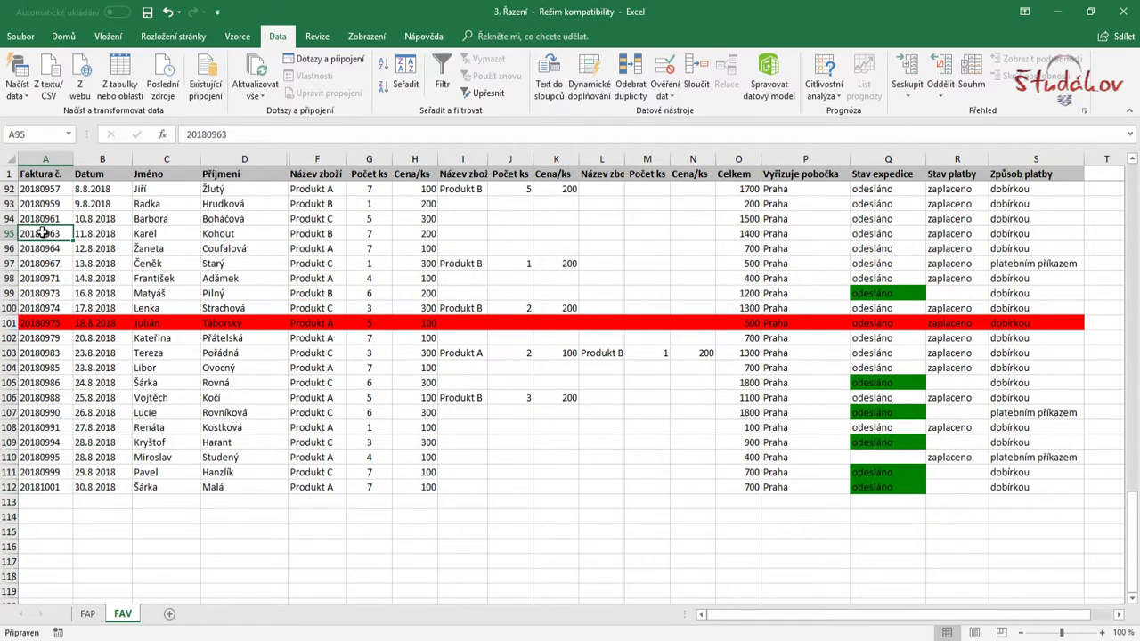
Sort Faktura č. A→Z so invoice 20180894 leads, then scroll back to the top.
{"action": "left_click", "coordinate": [385, 73]}
{"action": "scroll", "coordinate": [386, 427], "scroll_direction": "up", "scroll_amount": 9}
{"action": "scroll", "coordinate": [389, 450], "scroll_direction": "up", "scroll_amount": 9}
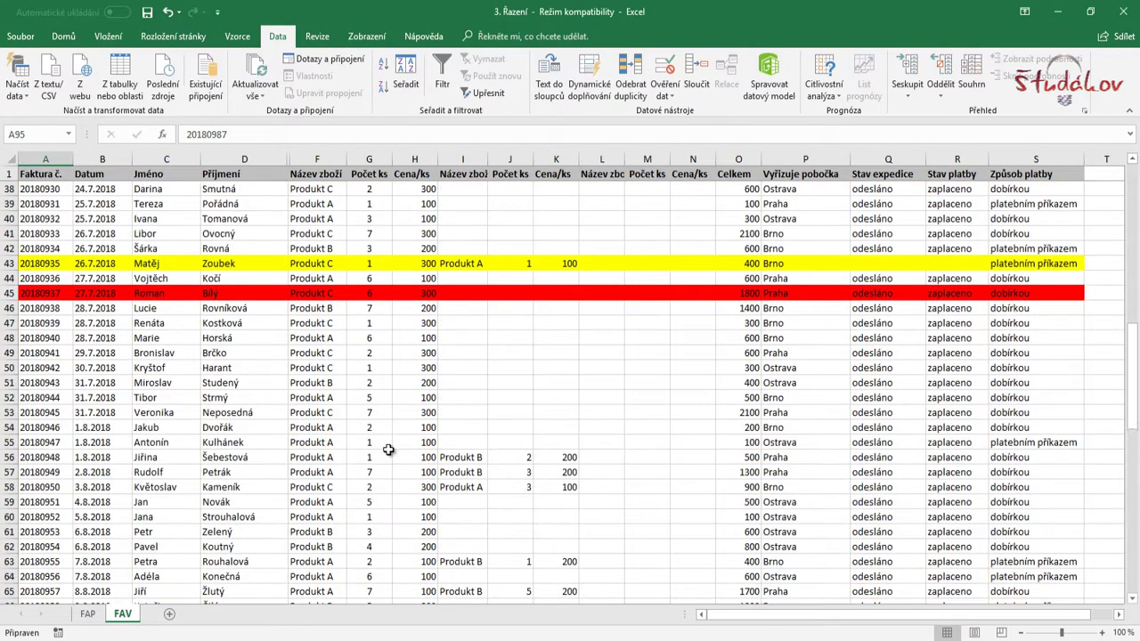
{"action": "scroll", "coordinate": [388, 450], "scroll_direction": "up", "scroll_amount": 5}
{"action": "scroll", "coordinate": [389, 451], "scroll_direction": "up", "scroll_amount": 7}
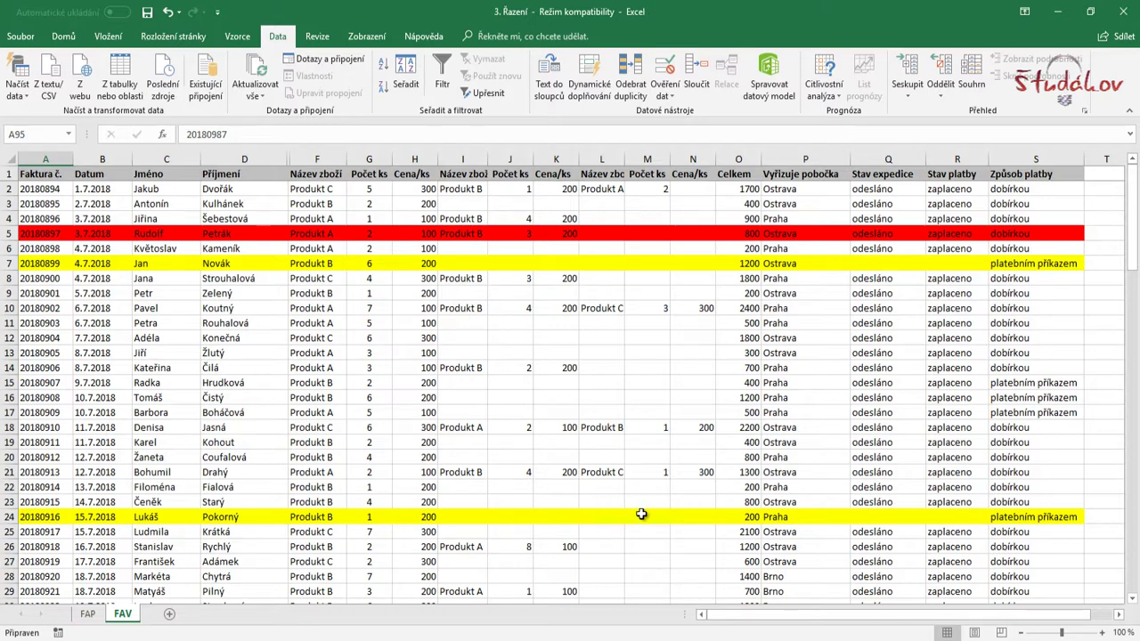
Inspect the payment method and empty payment status cells of yellow row 24.
{"action": "left_click", "coordinate": [1031, 521]}
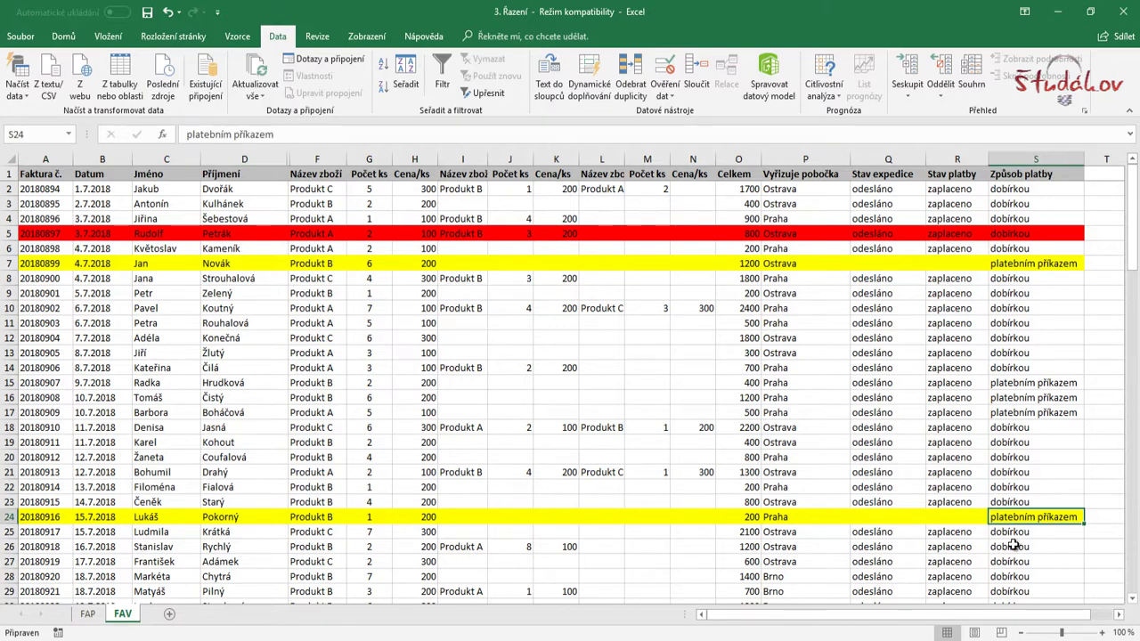
{"action": "left_click", "coordinate": [945, 517]}
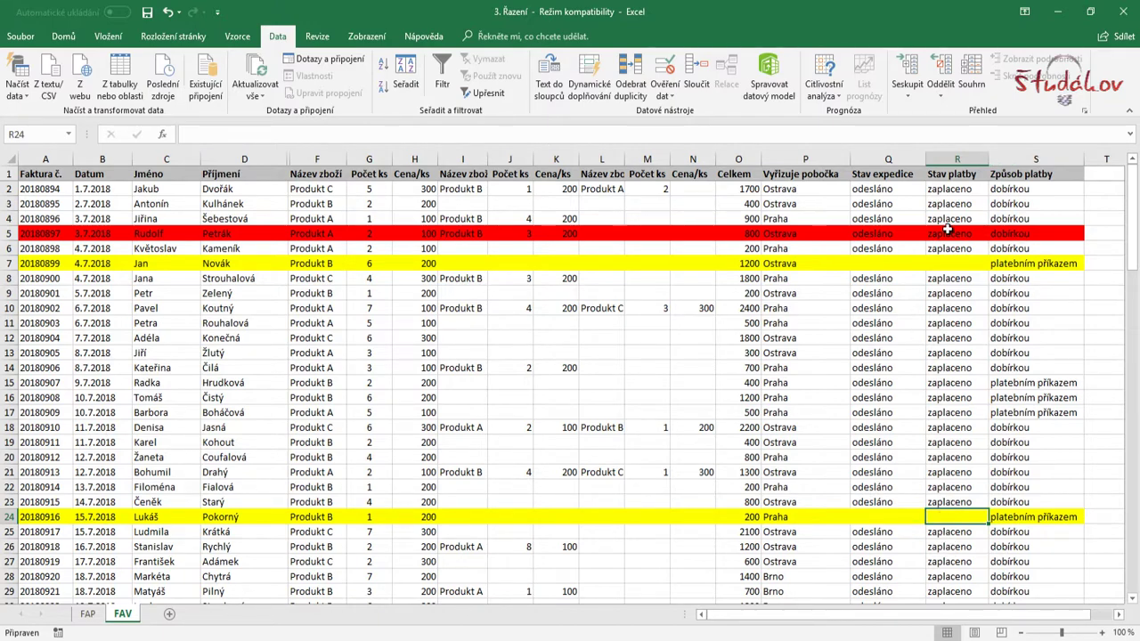
{"action": "scroll", "coordinate": [855, 505], "scroll_direction": "down", "scroll_amount": 4}
{"action": "scroll", "coordinate": [855, 508], "scroll_direction": "down", "scroll_amount": 3}
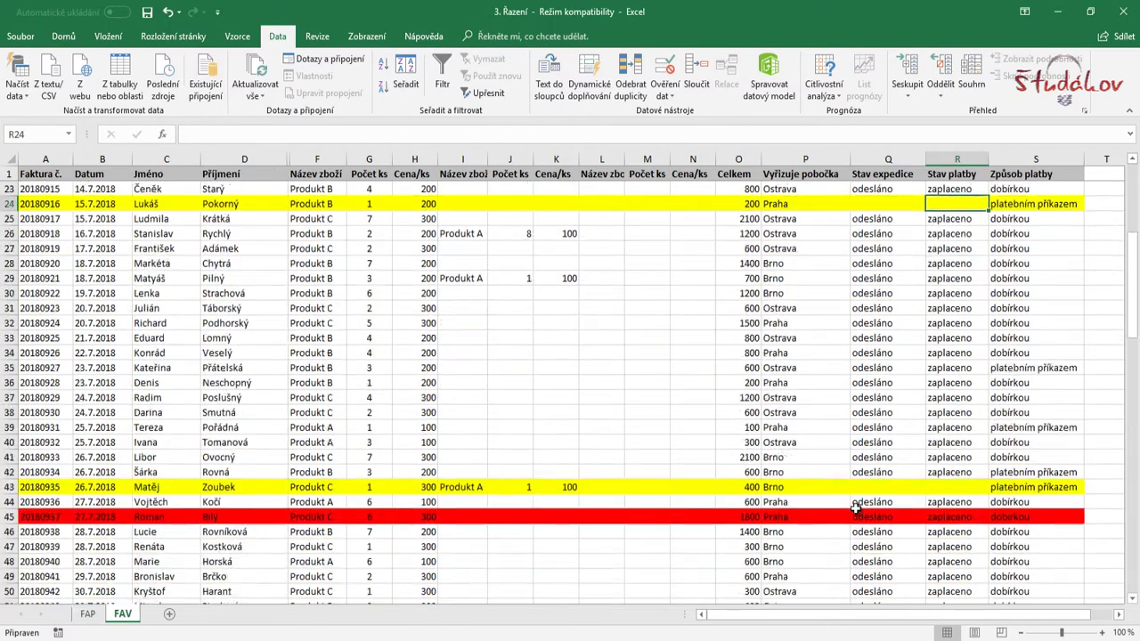
{"action": "scroll", "coordinate": [855, 508], "scroll_direction": "down", "scroll_amount": 2}
{"action": "scroll", "coordinate": [855, 508], "scroll_direction": "down", "scroll_amount": 4}
{"action": "scroll", "coordinate": [841, 496], "scroll_direction": "down", "scroll_amount": 1}
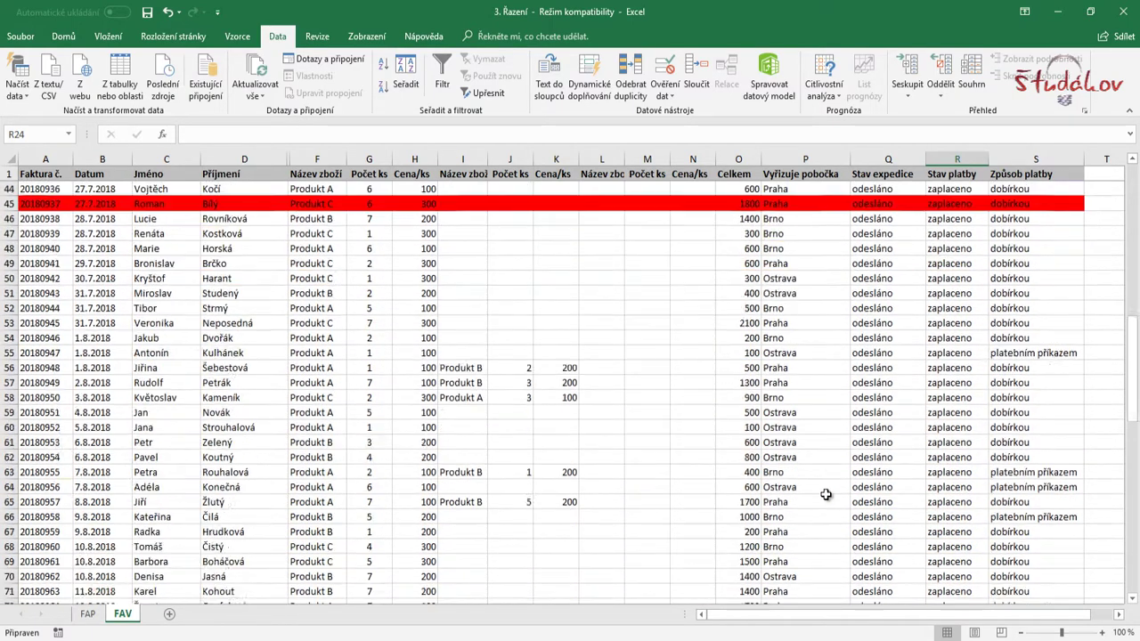
{"action": "scroll", "coordinate": [828, 494], "scroll_direction": "down", "scroll_amount": 7}
Check row 76's green shipping status and payment cells, then bring up the custom Sort dialog.
{"action": "left_click", "coordinate": [878, 353]}
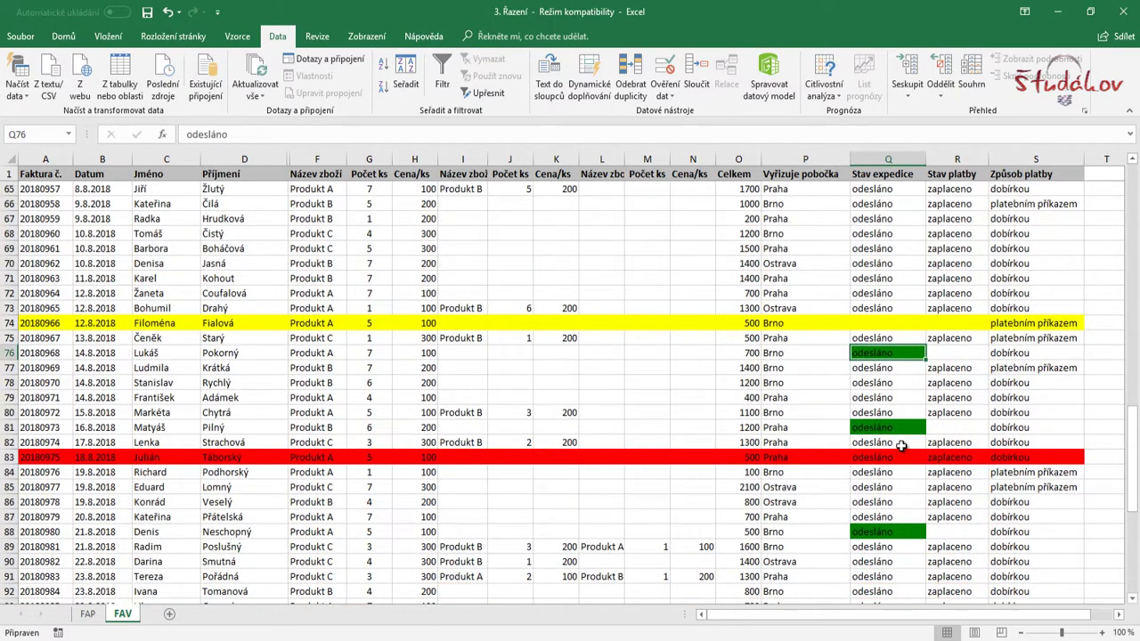
{"action": "left_click", "coordinate": [1015, 353]}
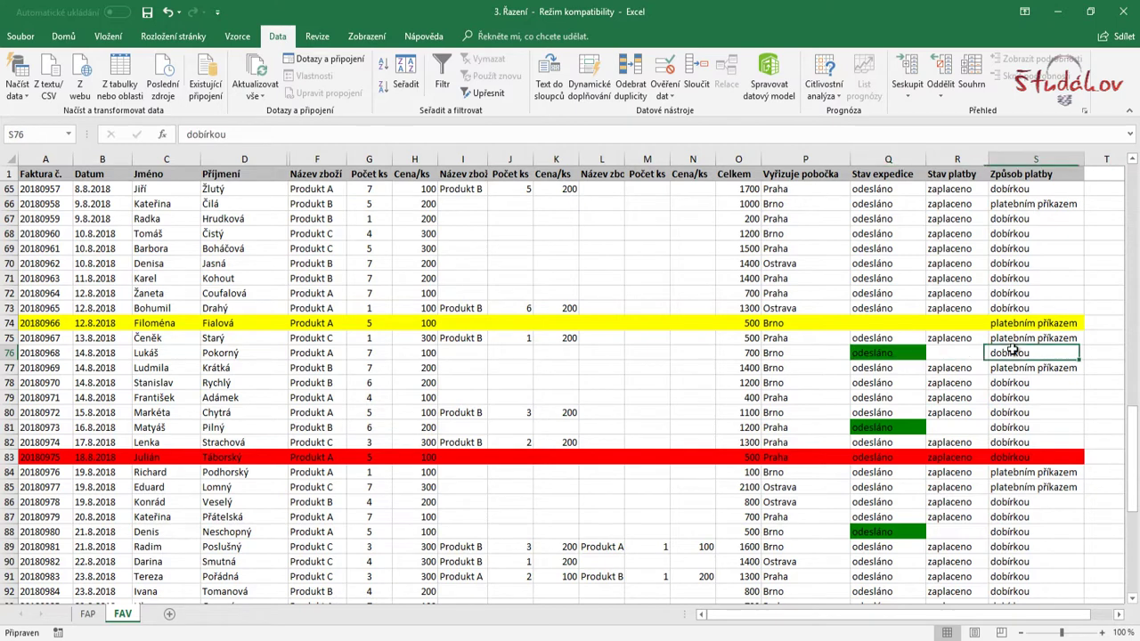
{"action": "left_click", "coordinate": [958, 358]}
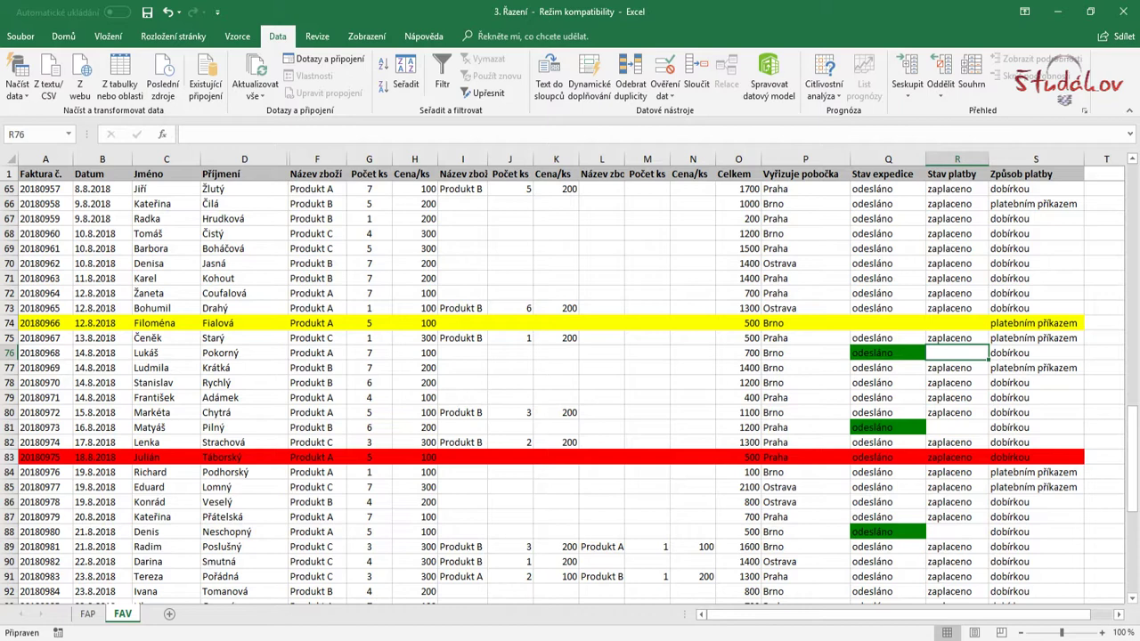
{"action": "left_click_drag", "start_coordinate": [775, 323], "coordinate": [777, 366]}
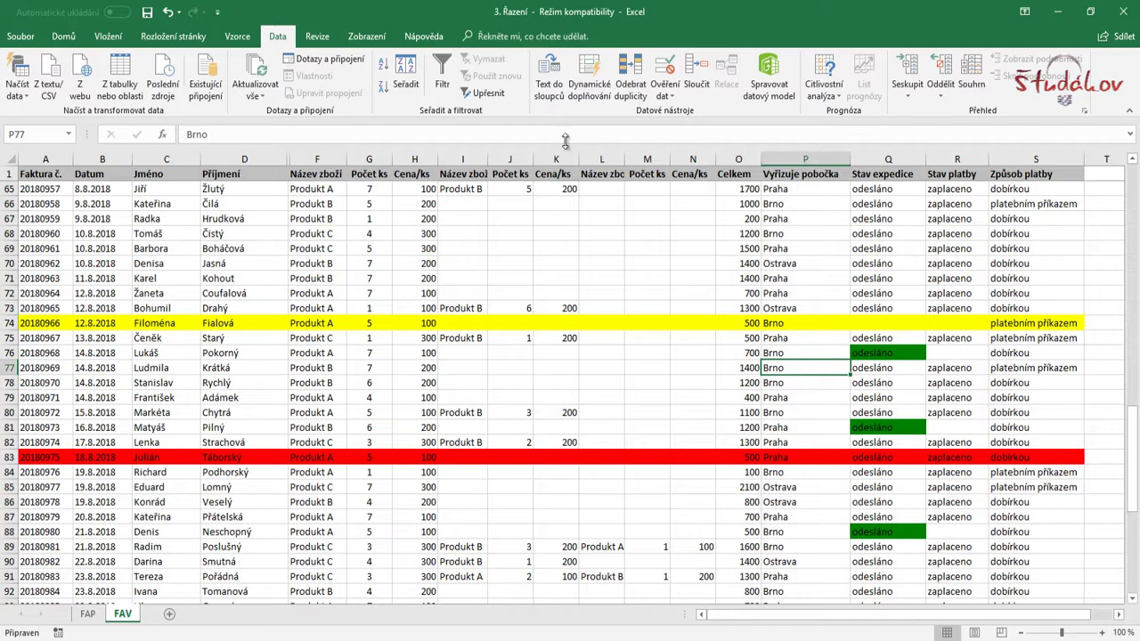
{"action": "left_click", "coordinate": [403, 89]}
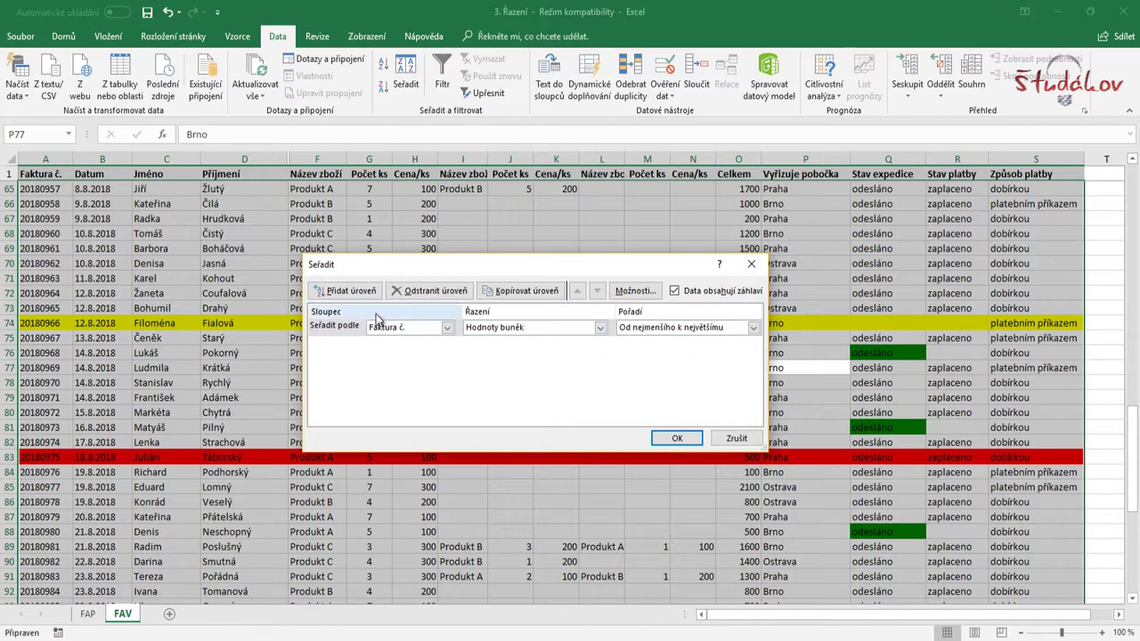
Keep Faktura č. as the first sort column and switch Sort On to Cell Color.
{"action": "left_click", "coordinate": [447, 327]}
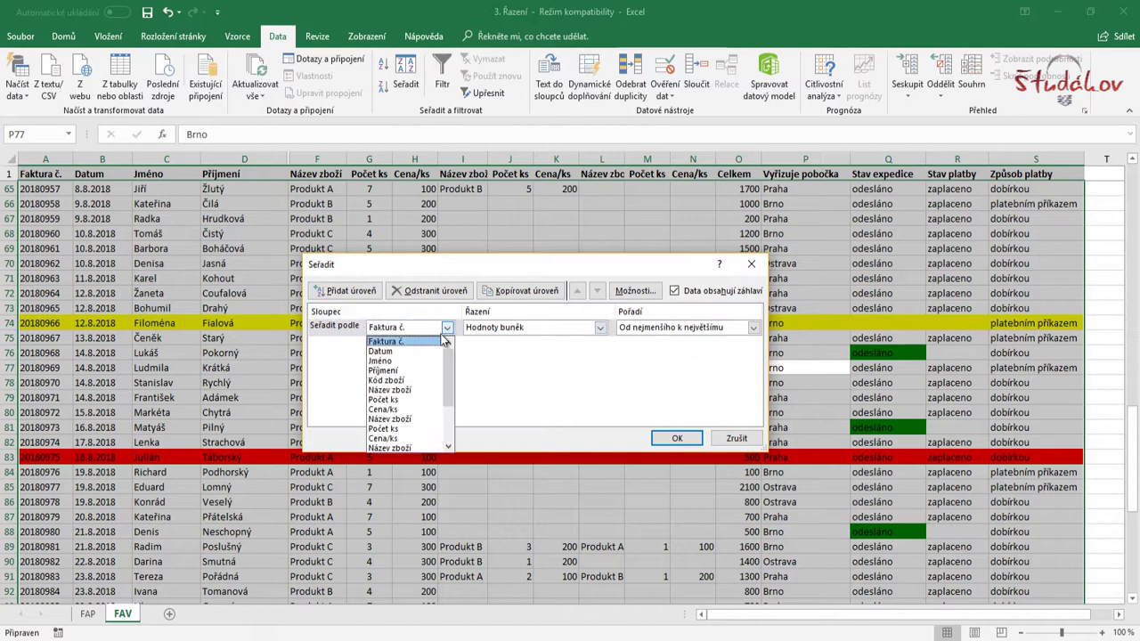
{"action": "left_click", "coordinate": [521, 390]}
{"action": "mouse_move", "coordinate": [553, 265]}
{"action": "left_mouse_down"}
{"action": "mouse_move", "coordinate": [550, 361]}
{"action": "mouse_move", "coordinate": [581, 282]}
{"action": "left_mouse_up"}
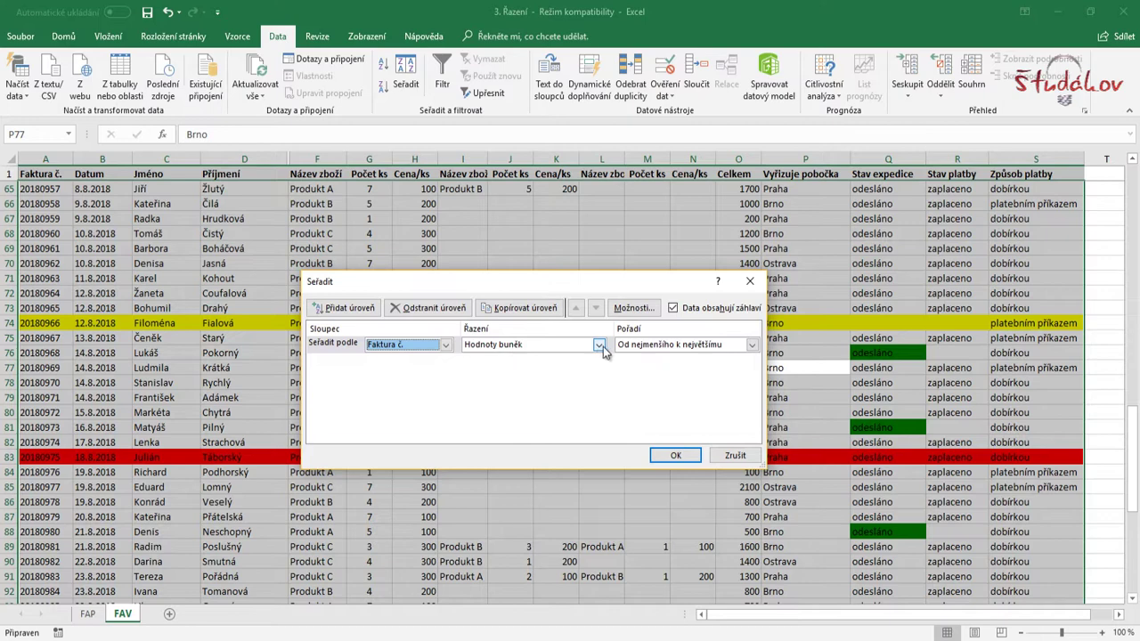
{"action": "left_click", "coordinate": [598, 344]}
{"action": "left_click", "coordinate": [487, 368]}
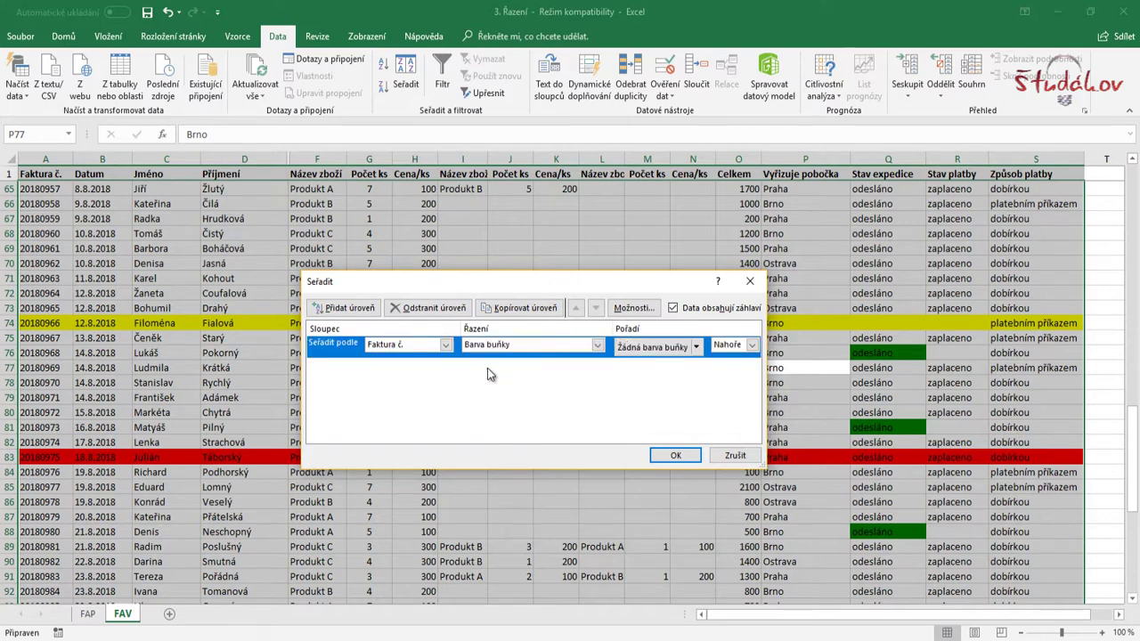
{"action": "left_click", "coordinate": [696, 347]}
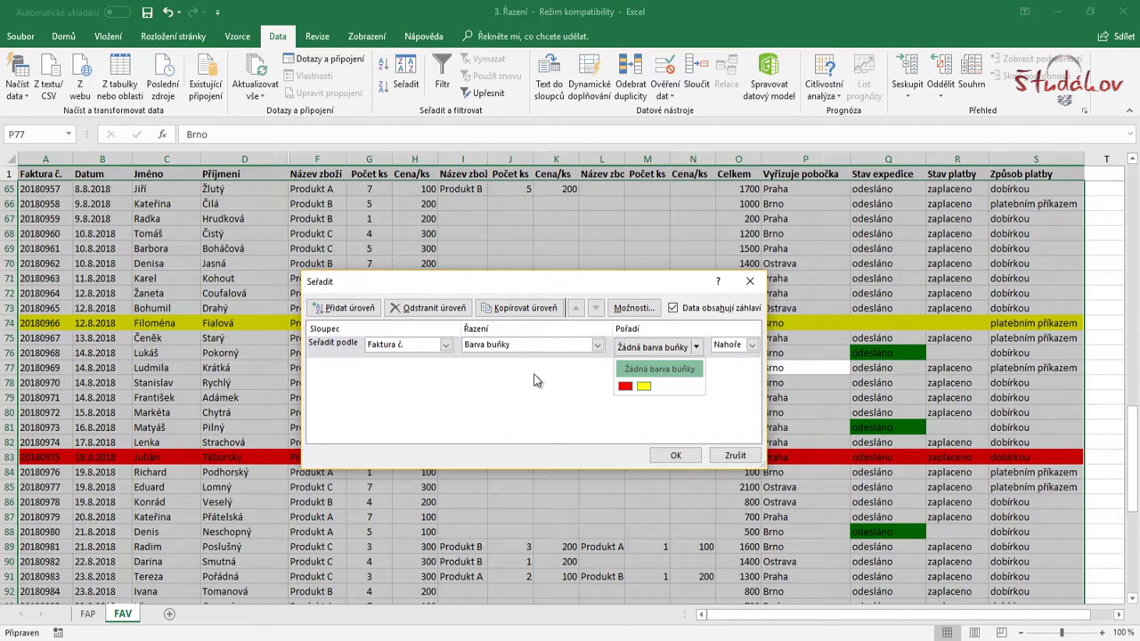
{"action": "left_click", "coordinate": [444, 348]}
After briefly trying Stav expedice, return to Faktura č. and put yellow cells on top.
{"action": "left_click", "coordinate": [444, 348]}
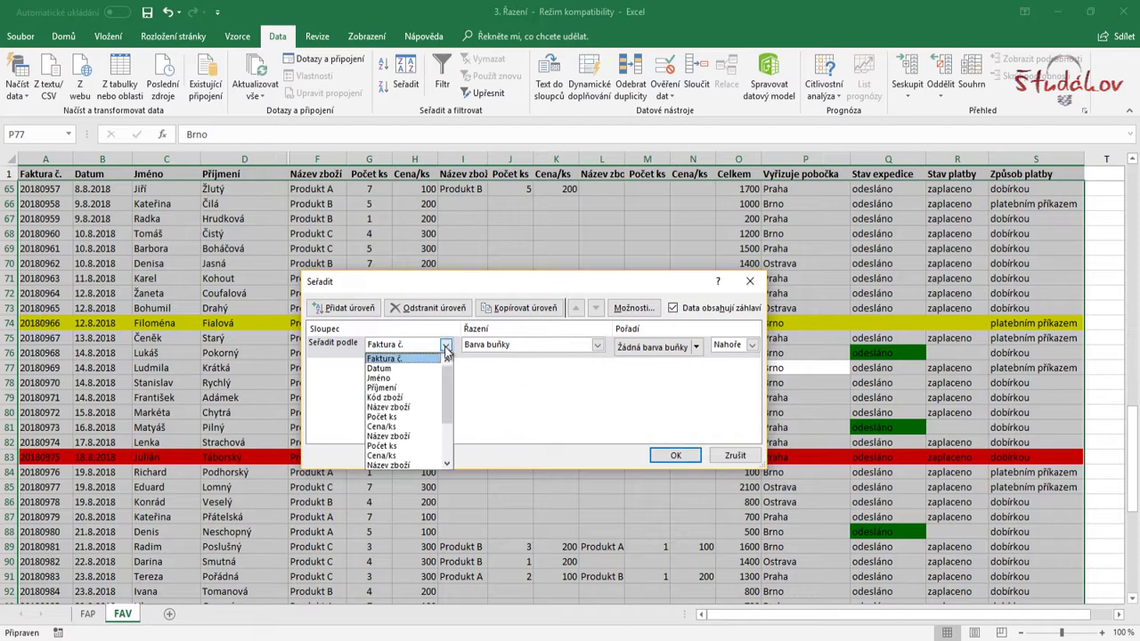
{"action": "scroll", "coordinate": [405, 434], "scroll_direction": "down", "scroll_amount": 1}
{"action": "scroll", "coordinate": [405, 438], "scroll_direction": "down", "scroll_amount": 1}
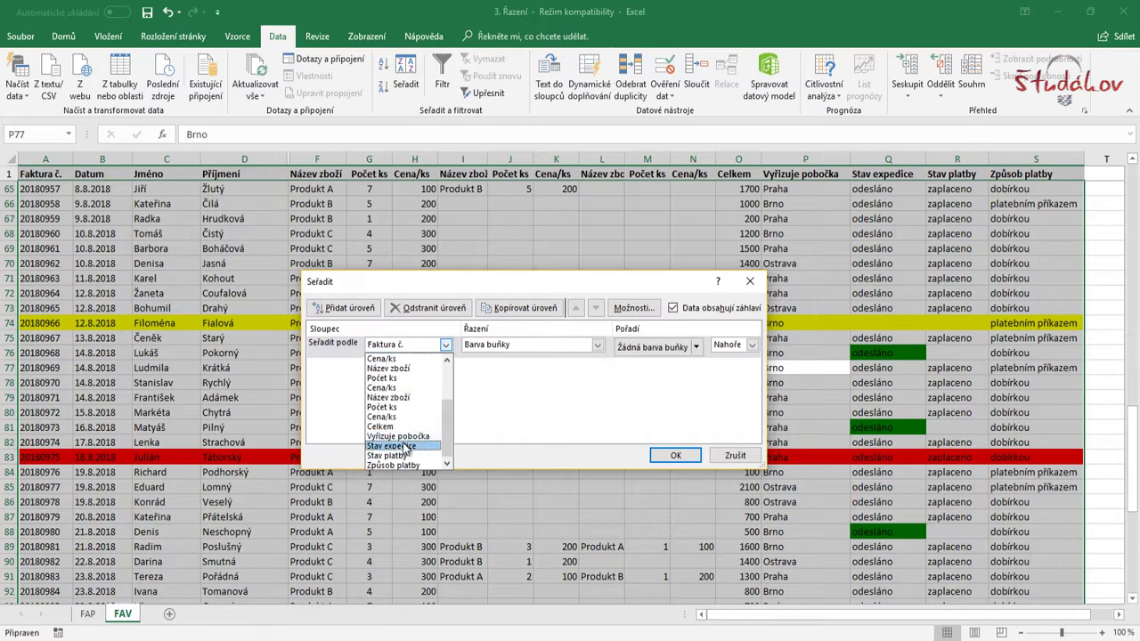
{"action": "left_click", "coordinate": [392, 445]}
{"action": "left_click", "coordinate": [696, 346]}
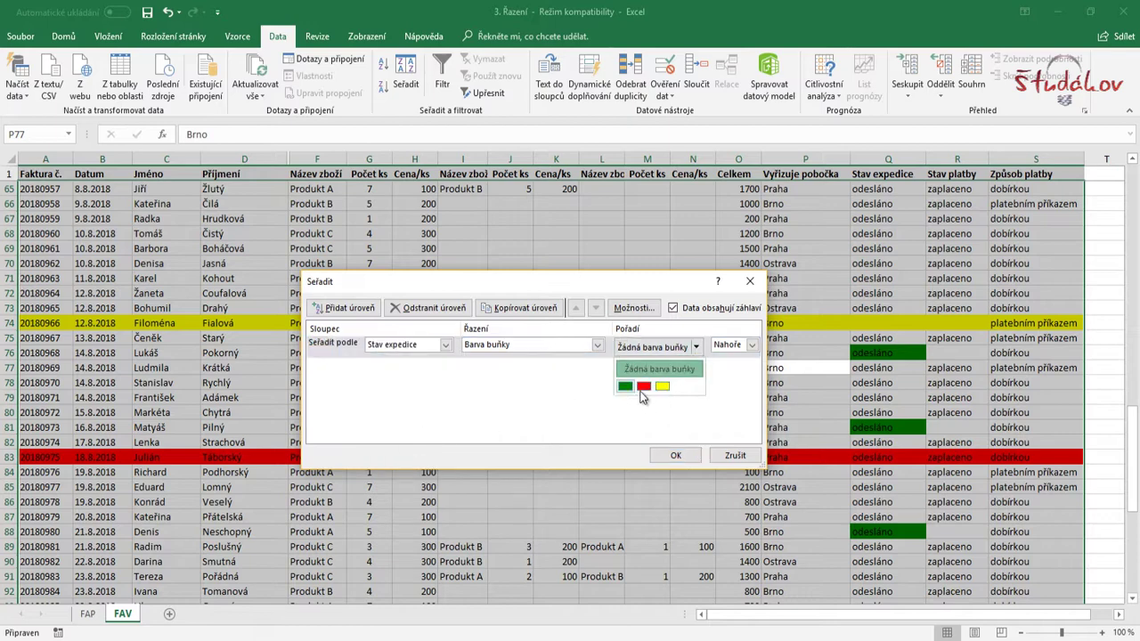
{"action": "left_click", "coordinate": [860, 397]}
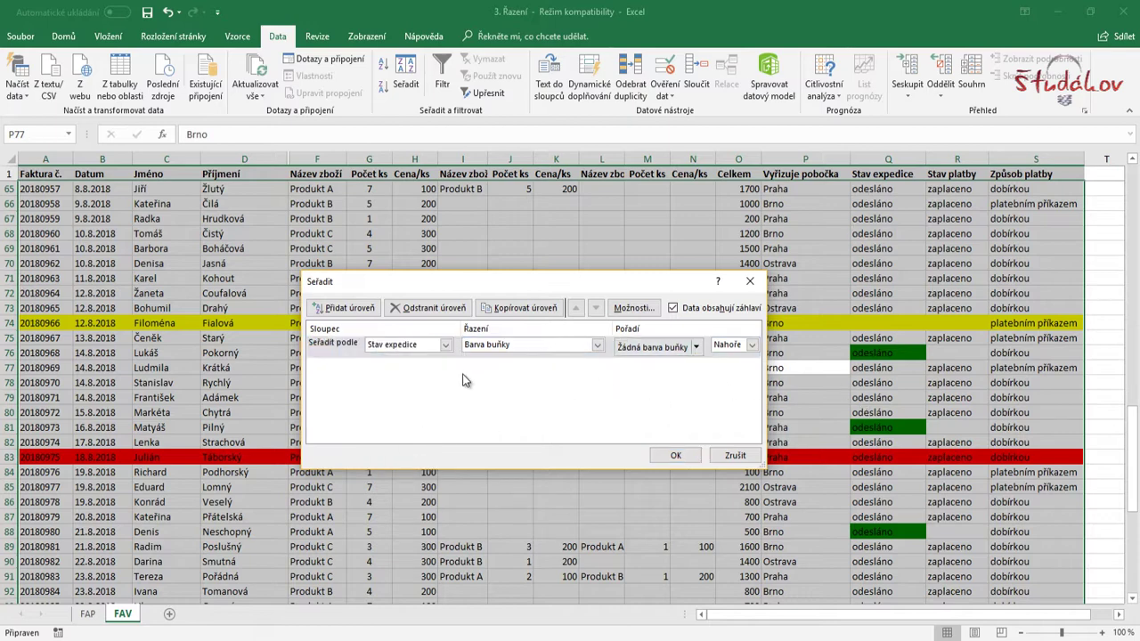
{"action": "left_click", "coordinate": [445, 345]}
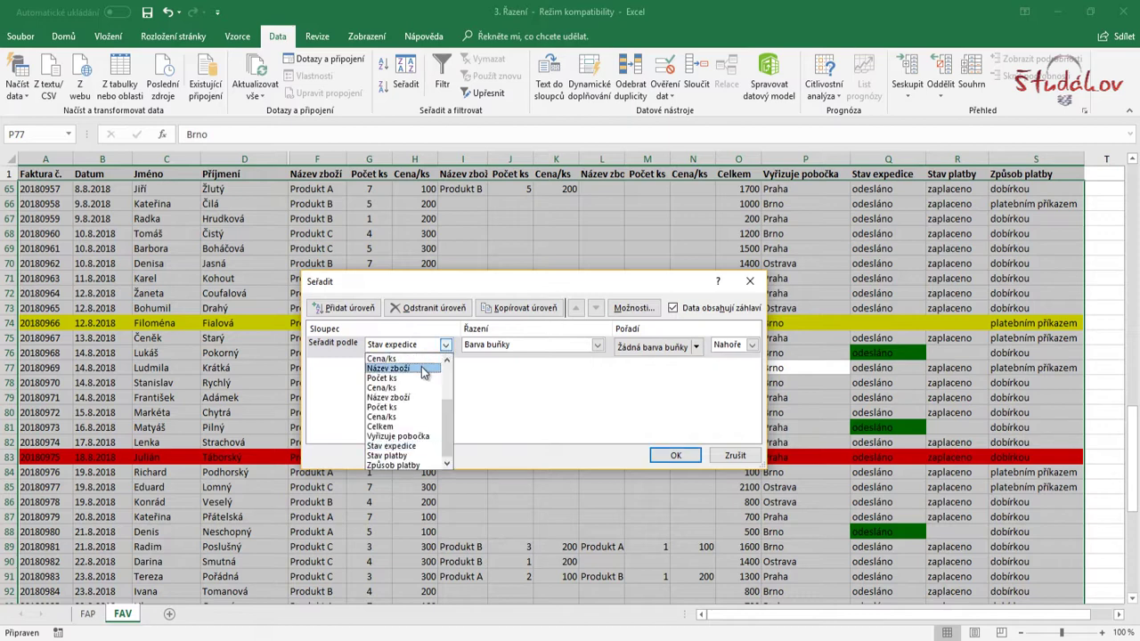
{"action": "scroll", "coordinate": [424, 371], "scroll_direction": "up", "scroll_amount": 5}
{"action": "left_click", "coordinate": [402, 358]}
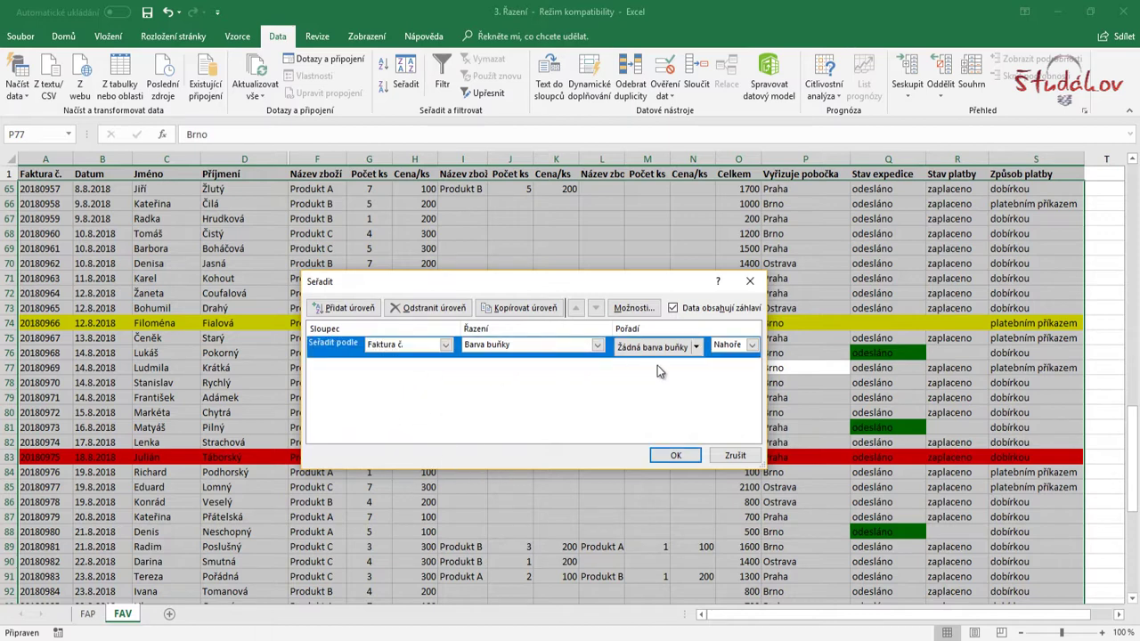
{"action": "left_click", "coordinate": [695, 347]}
{"action": "left_click", "coordinate": [645, 389]}
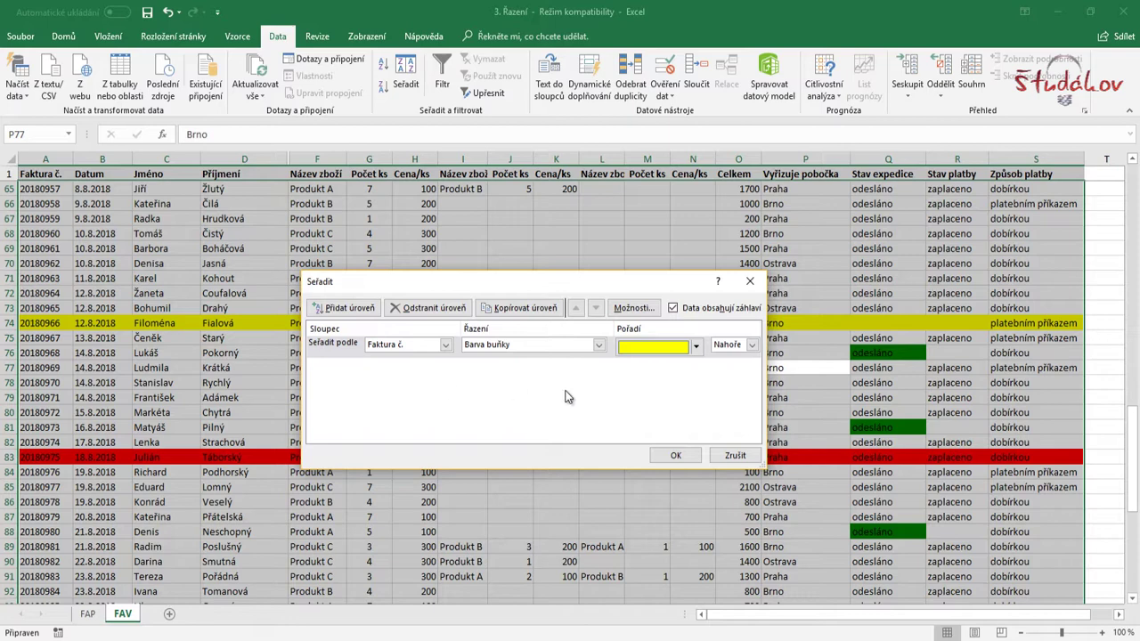
Add a Stav expedice level sorting green cell colour on top, then add a blank third level.
{"action": "left_click", "coordinate": [352, 312]}
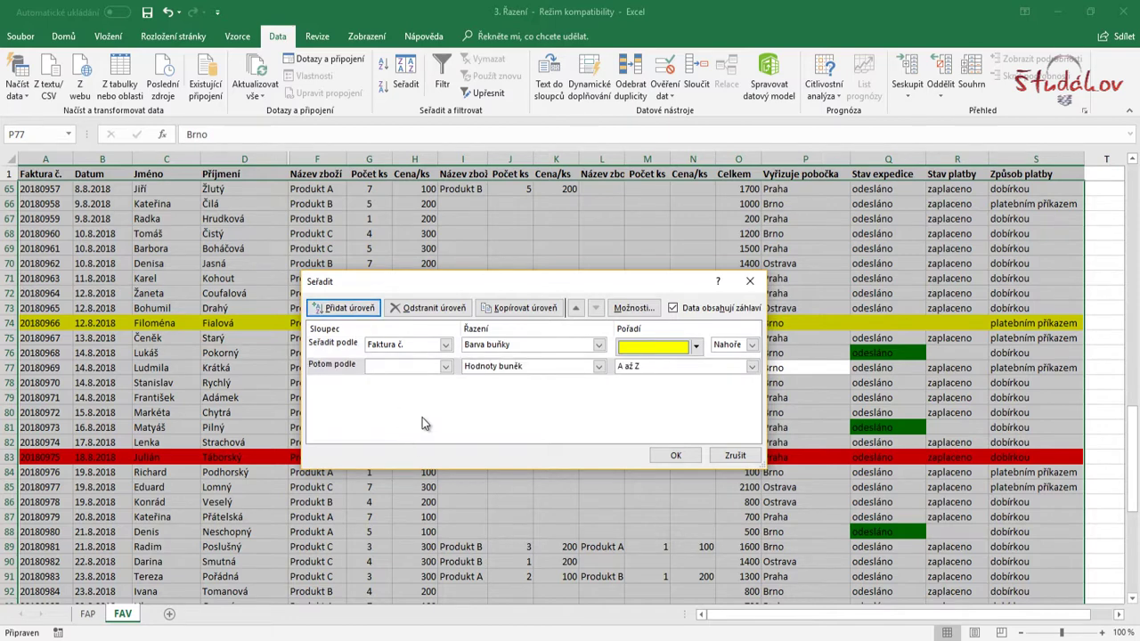
{"action": "left_click", "coordinate": [445, 367]}
{"action": "scroll", "coordinate": [400, 463], "scroll_direction": "down", "scroll_amount": 2}
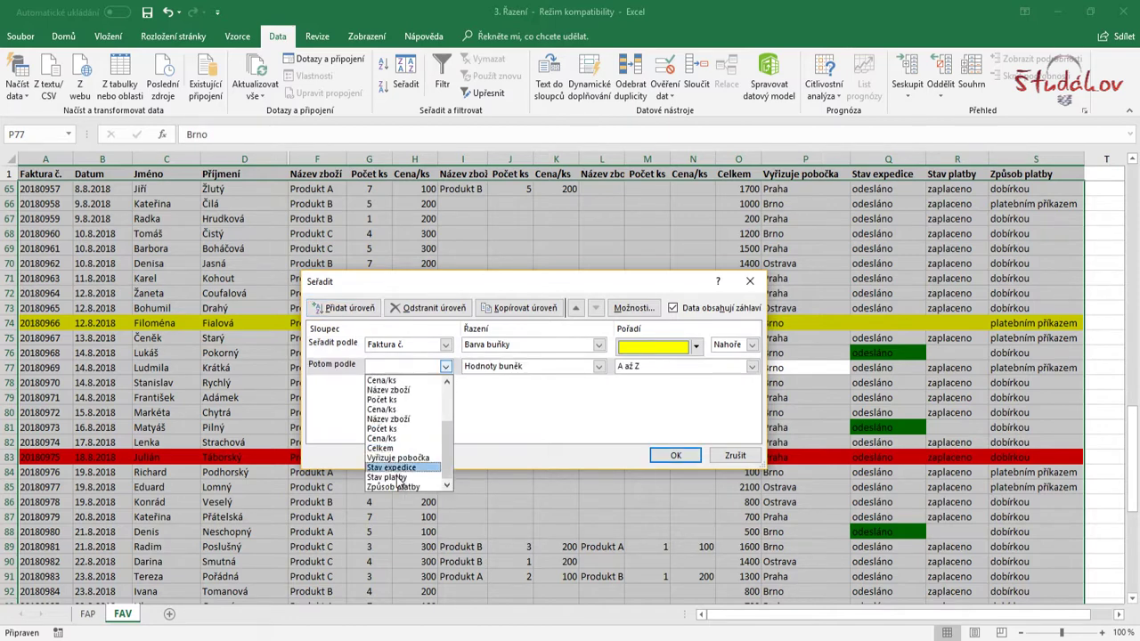
{"action": "left_click", "coordinate": [399, 468]}
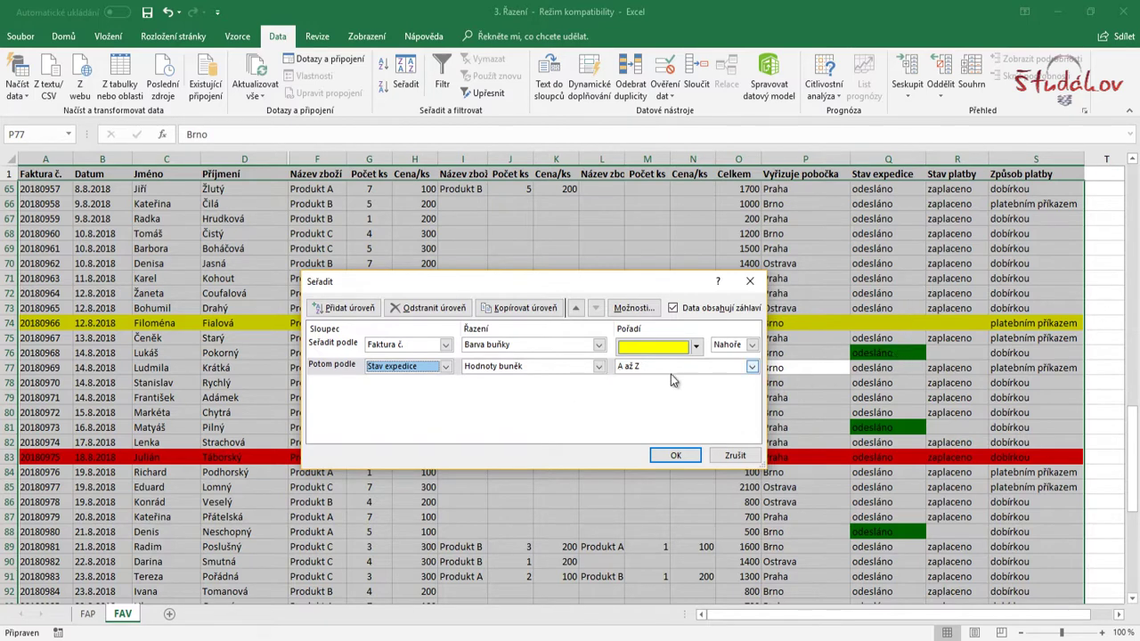
{"action": "left_click", "coordinate": [599, 368]}
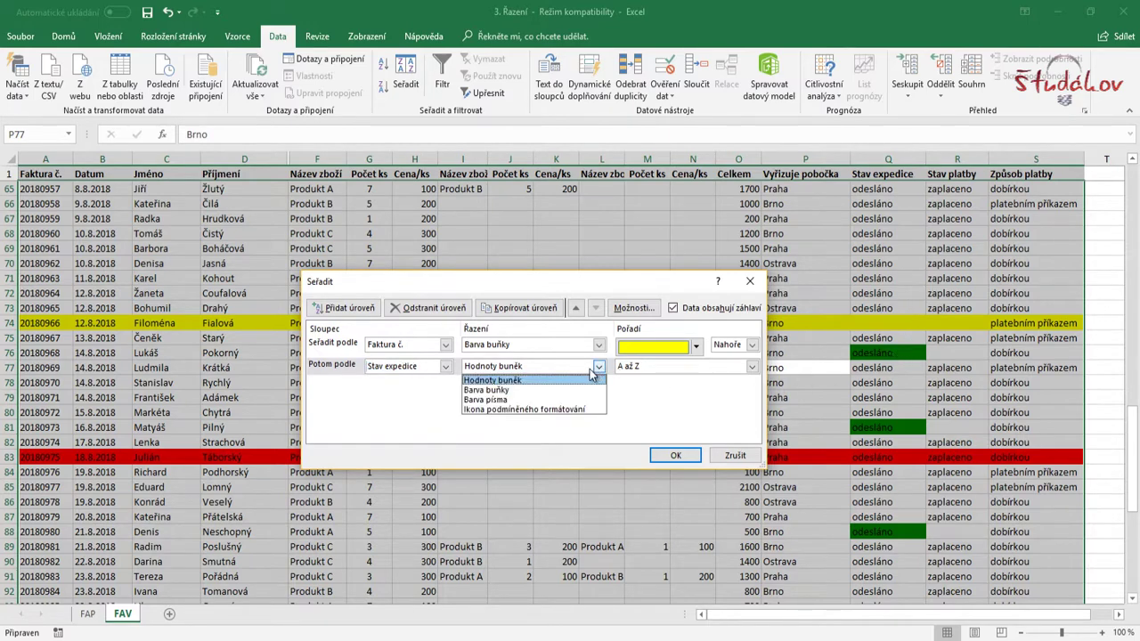
{"action": "left_click", "coordinate": [524, 390]}
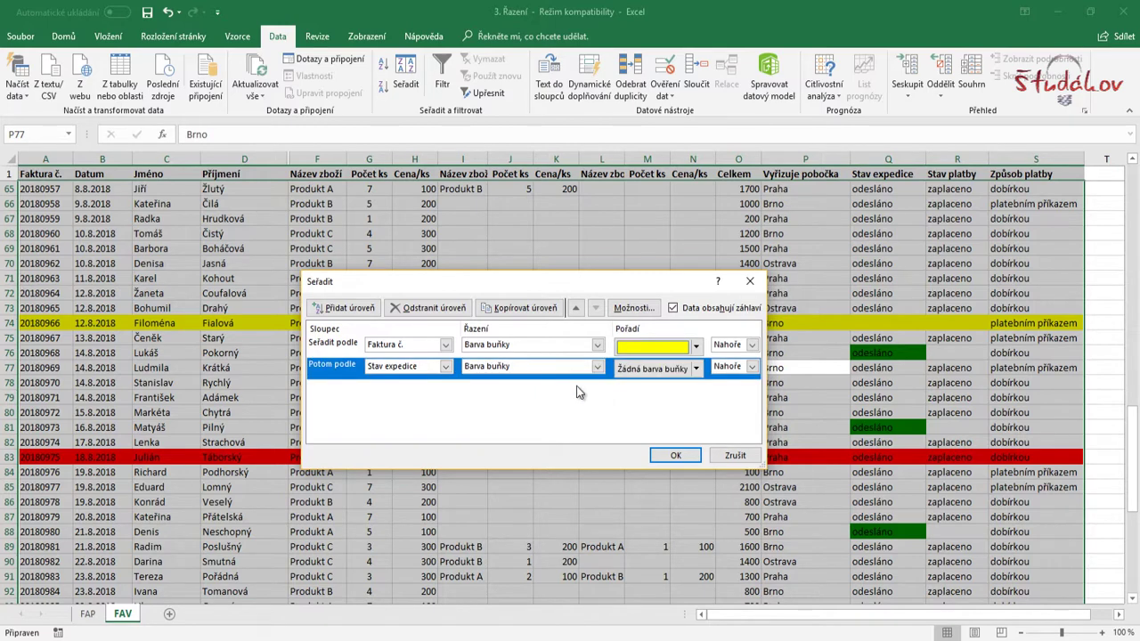
{"action": "left_click", "coordinate": [696, 368]}
{"action": "left_click", "coordinate": [626, 409]}
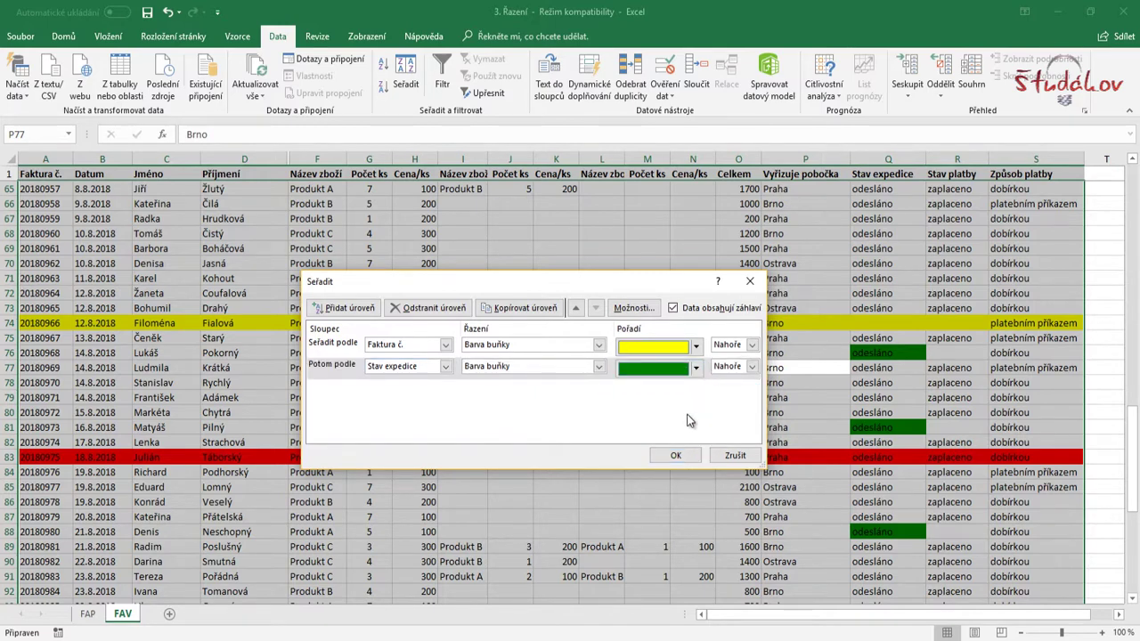
{"action": "left_click", "coordinate": [355, 309]}
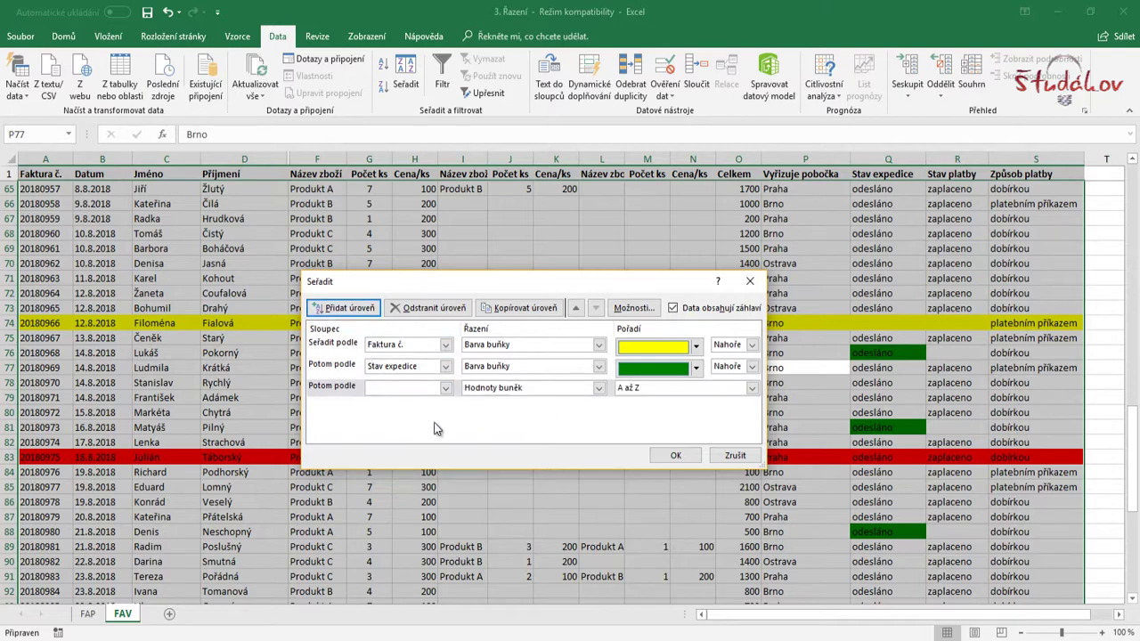
Set the third level to Faktura č. by cell colour with red on top, and apply the sort.
{"action": "left_click", "coordinate": [447, 393]}
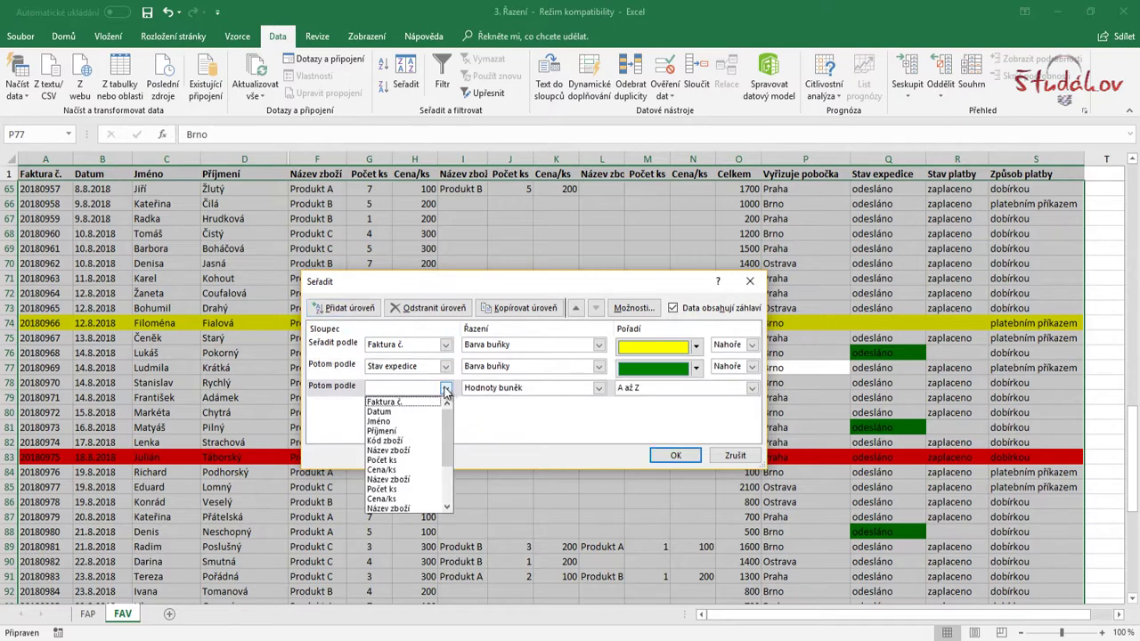
{"action": "left_click", "coordinate": [385, 401]}
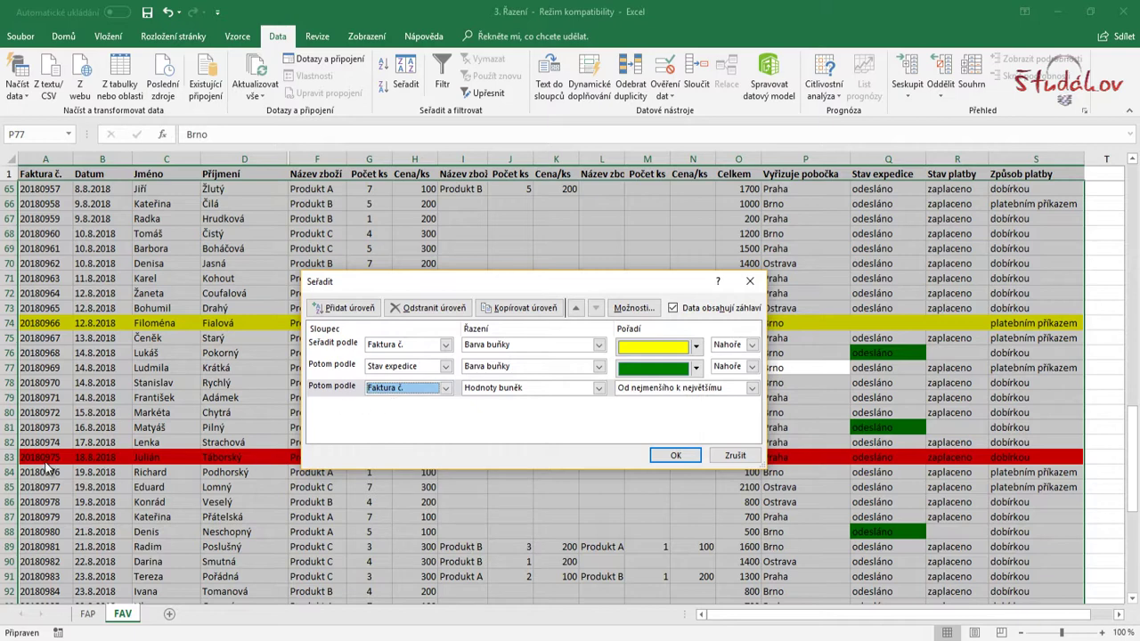
{"action": "left_click_drag", "start_coordinate": [526, 285], "coordinate": [526, 254]}
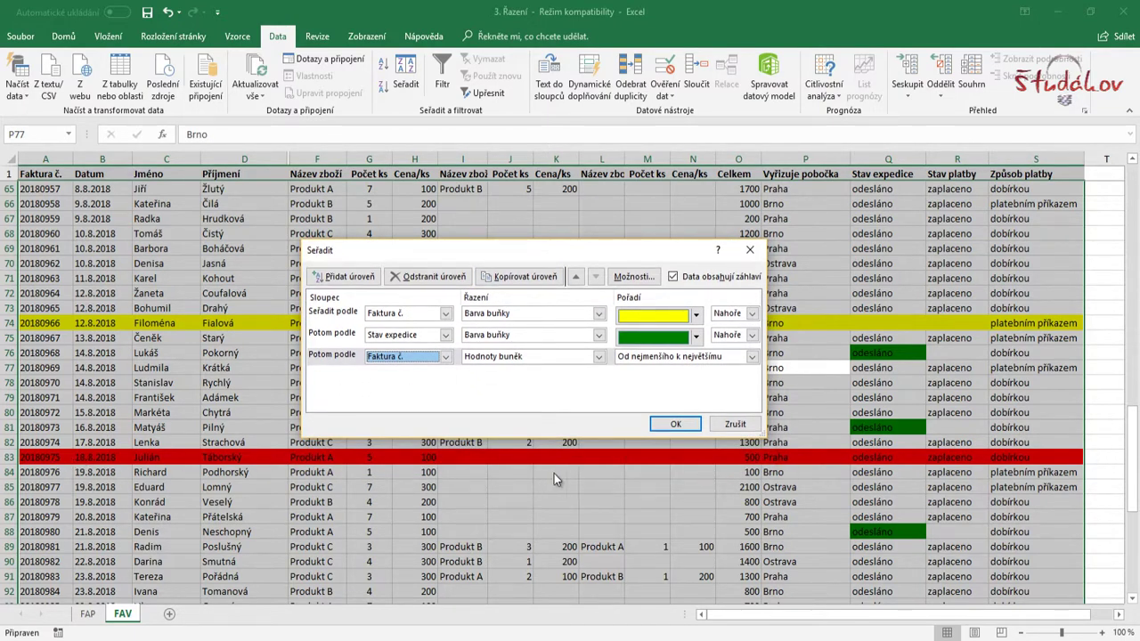
{"action": "left_click", "coordinate": [599, 356]}
{"action": "left_click", "coordinate": [489, 380]}
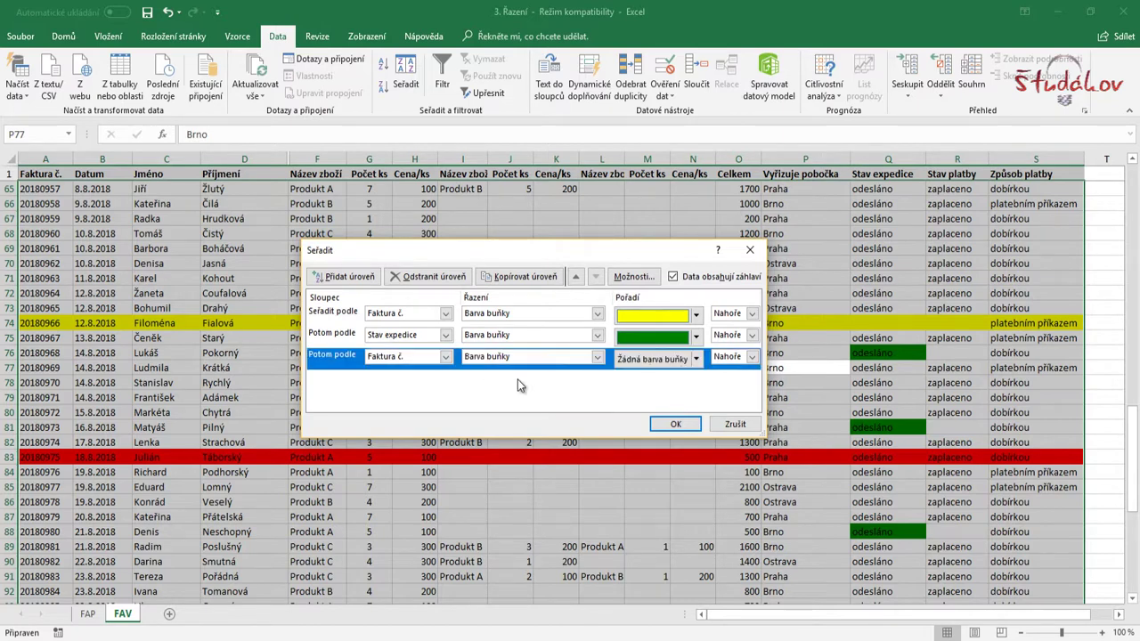
{"action": "left_click", "coordinate": [690, 359]}
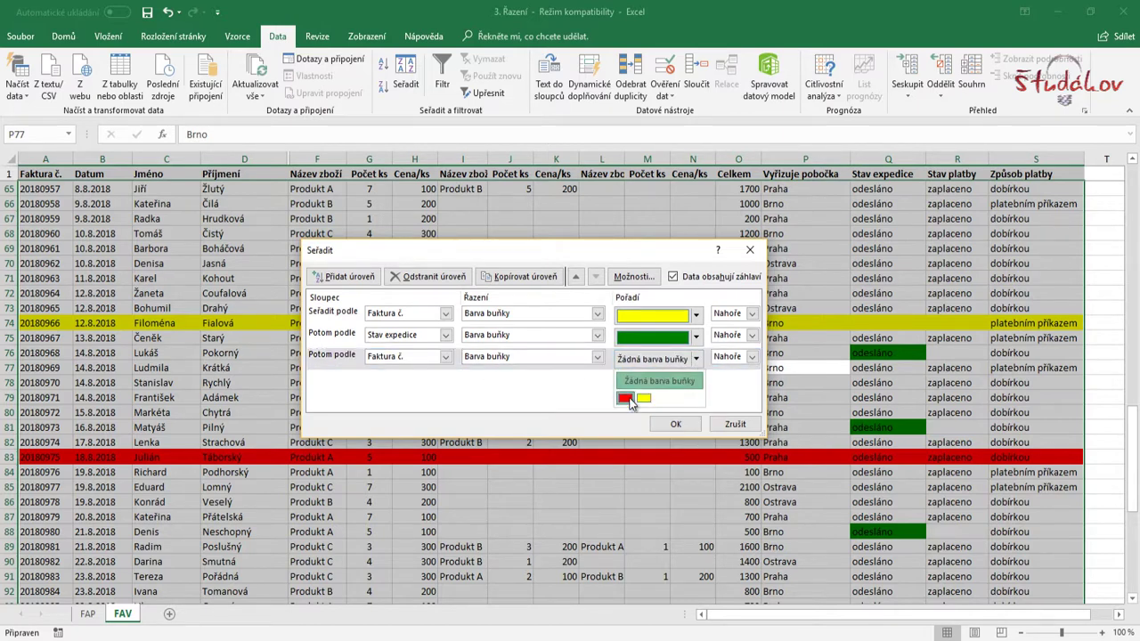
{"action": "left_click", "coordinate": [626, 398]}
{"action": "left_click", "coordinate": [689, 425]}
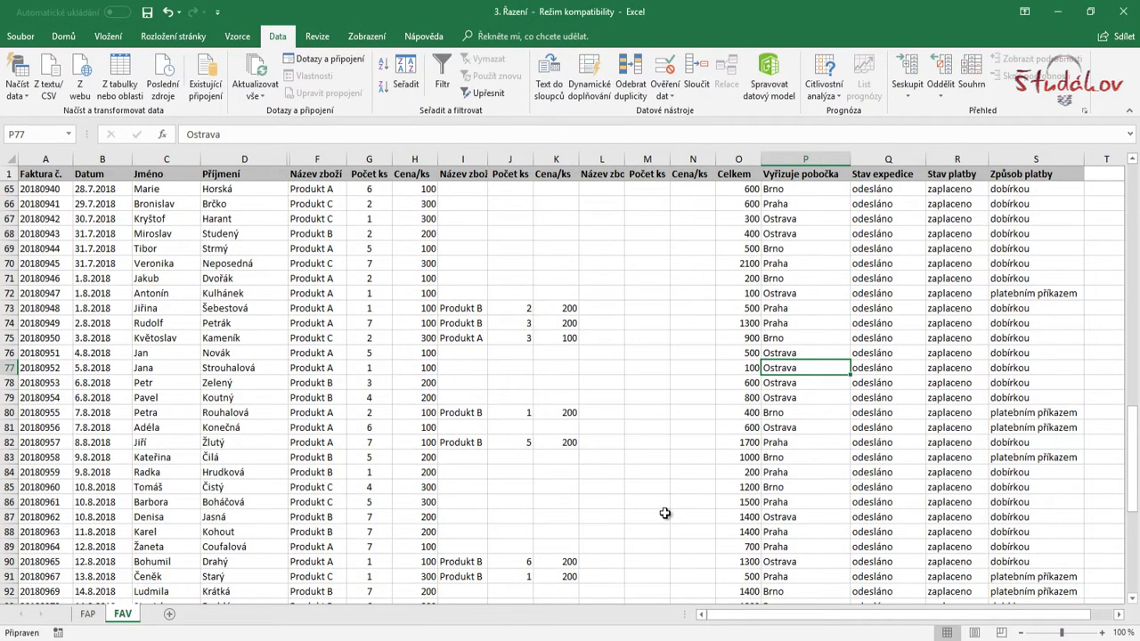
{"action": "scroll", "coordinate": [664, 513], "scroll_direction": "up", "scroll_amount": 7}
{"action": "scroll", "coordinate": [664, 513], "scroll_direction": "up", "scroll_amount": 6}
{"action": "scroll", "coordinate": [664, 513], "scroll_direction": "up", "scroll_amount": 8}
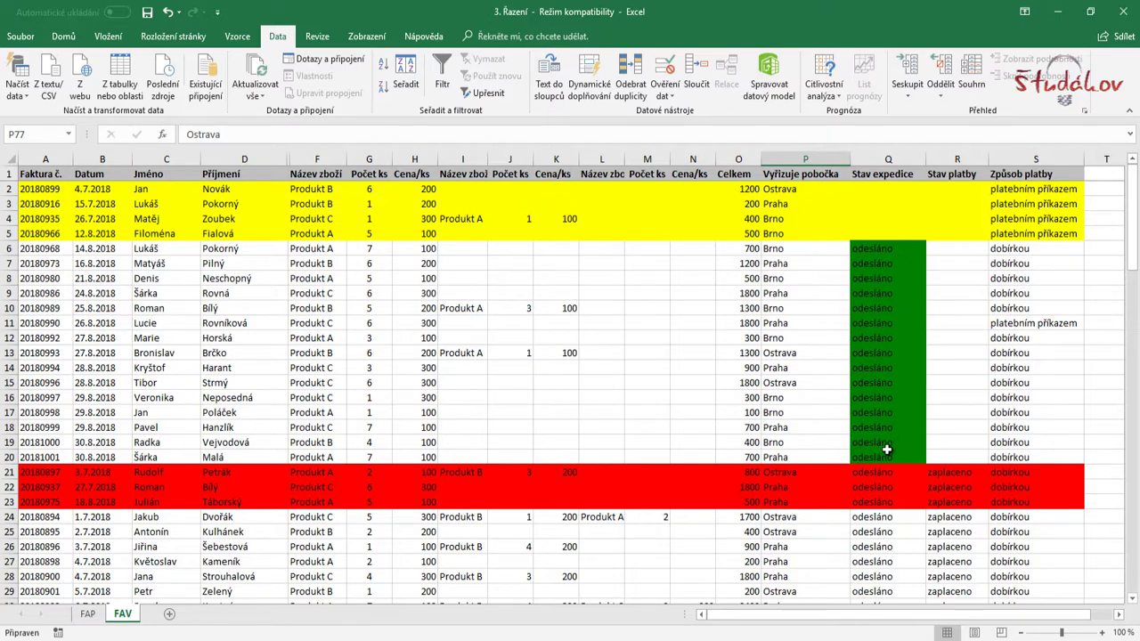
{"action": "scroll", "coordinate": [590, 520], "scroll_direction": "down", "scroll_amount": 1}
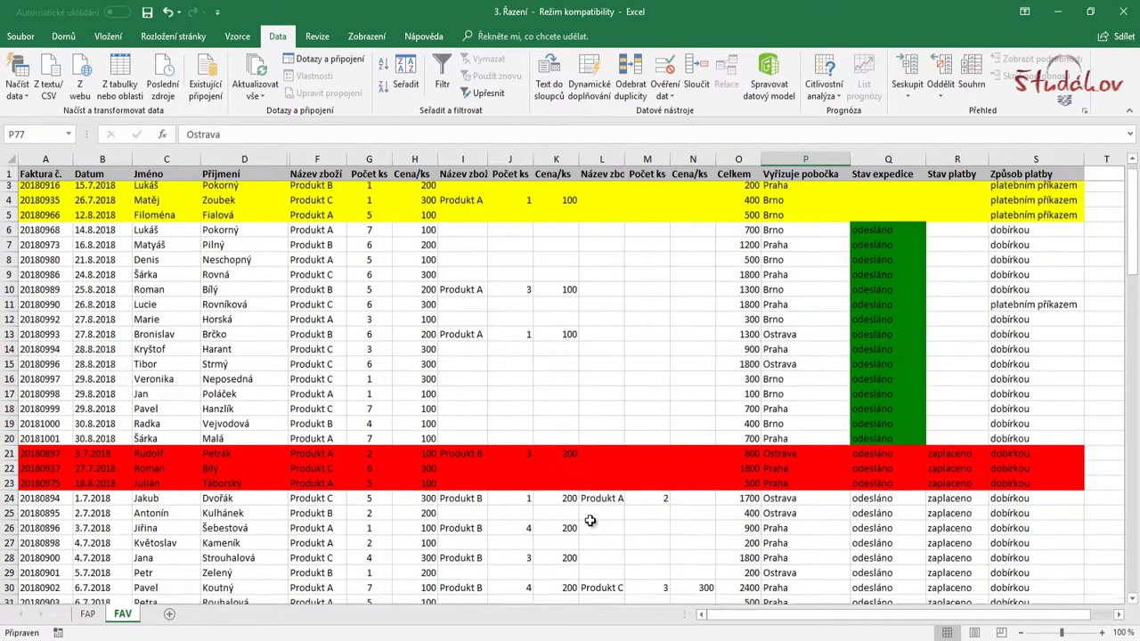
{"action": "scroll", "coordinate": [590, 521], "scroll_direction": "down", "scroll_amount": 9}
{"action": "scroll", "coordinate": [593, 529], "scroll_direction": "up", "scroll_amount": 10}
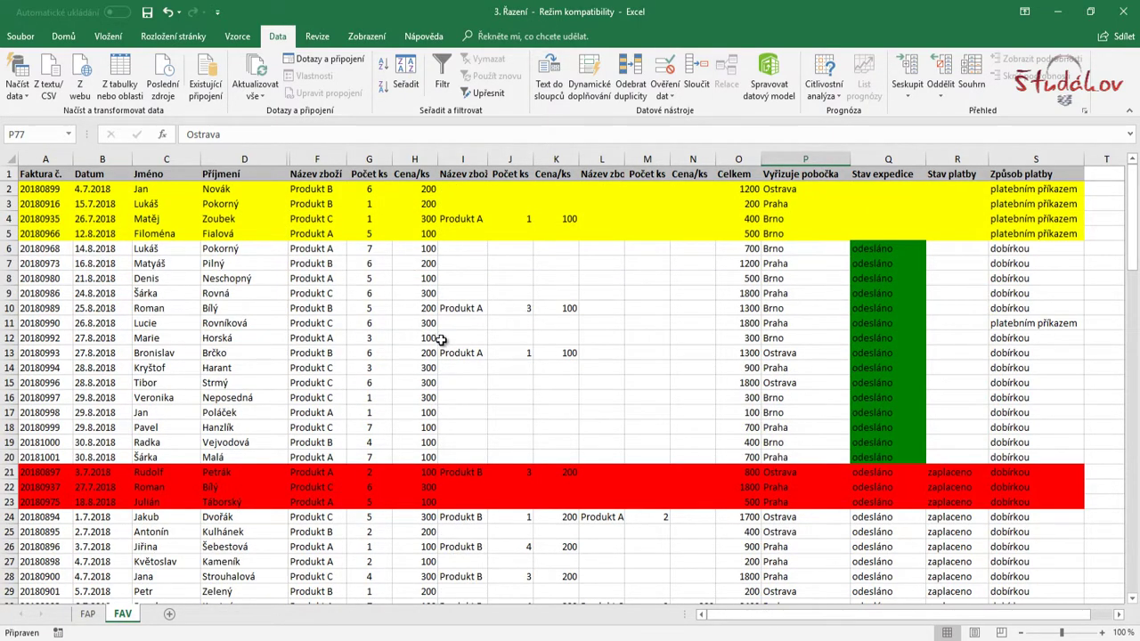
{"action": "left_click", "coordinate": [97, 277]}
{"action": "left_click", "coordinate": [381, 69]}
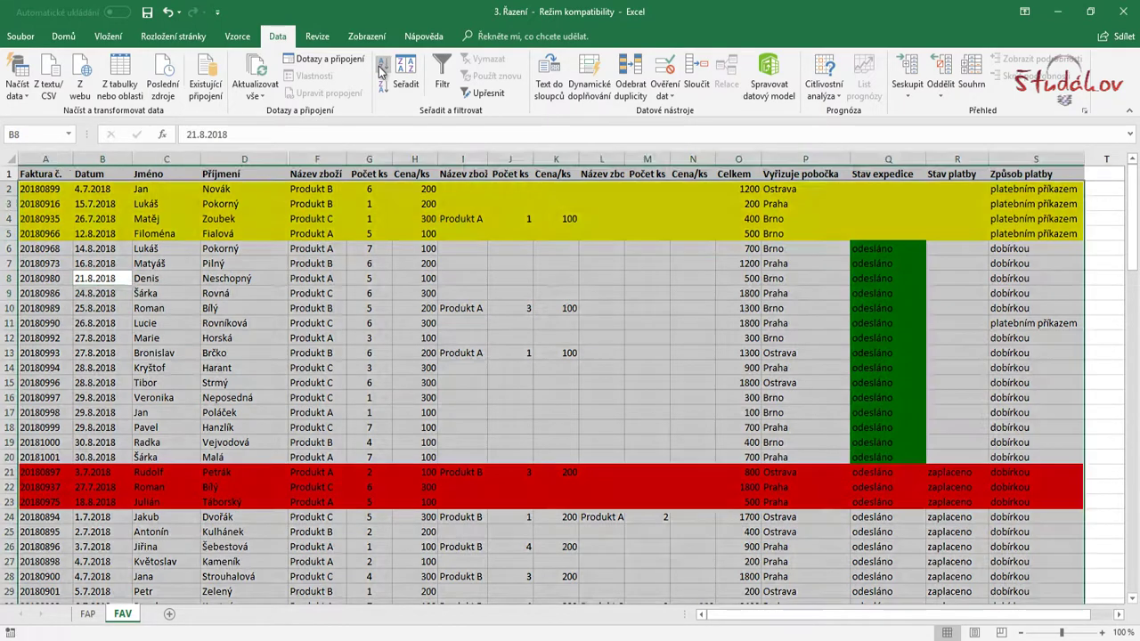